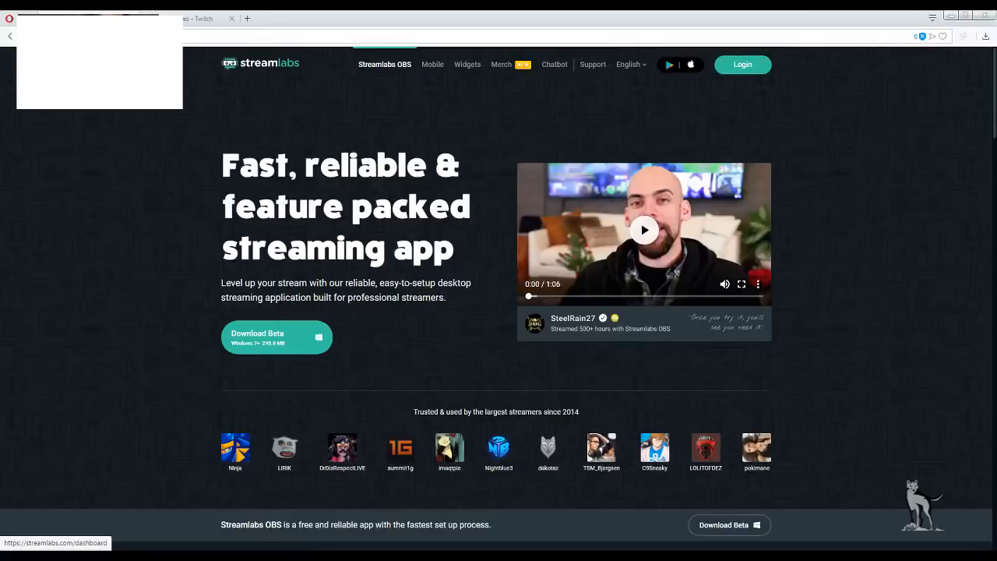
- Log in to Streamlabs with the Twitch account and open the Alert Box widget page
{"action": "left_click", "coordinate": [743, 66]}
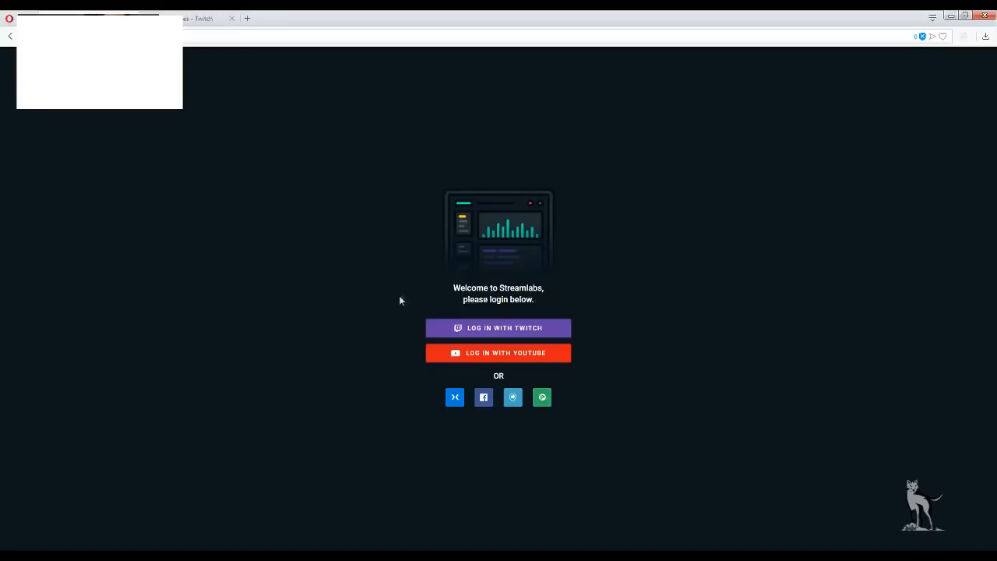
{"action": "left_click", "coordinate": [499, 330]}
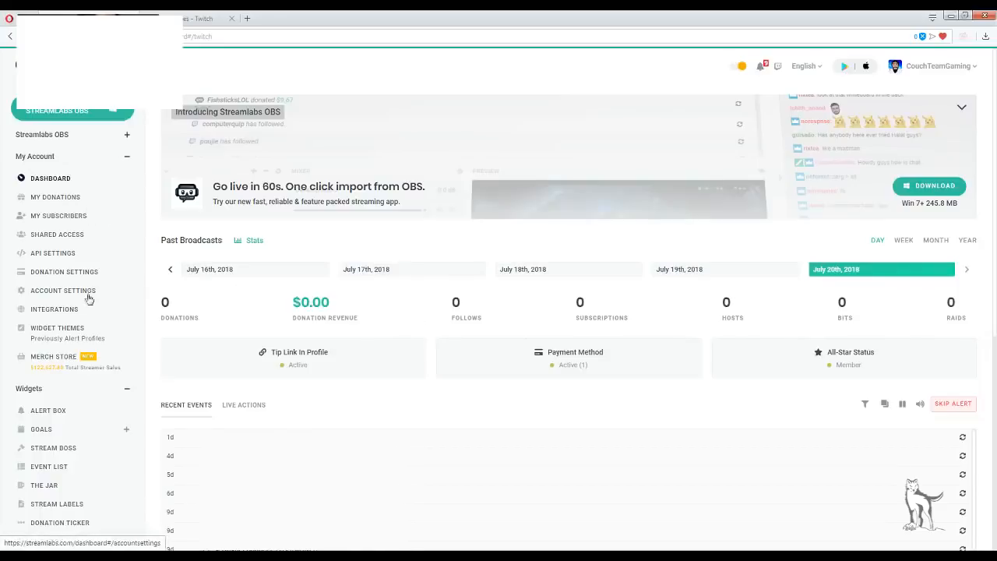
{"action": "left_click", "coordinate": [55, 418]}
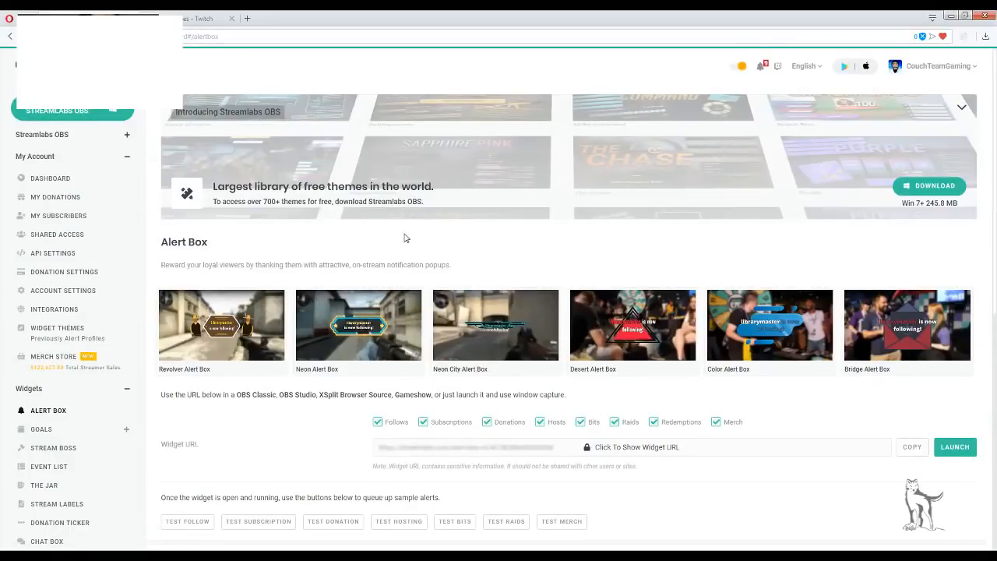
- In the Alert Box follow settings, set the alert layout to the image above the text
{"action": "scroll", "coordinate": [423, 231], "scroll_direction": "down", "scroll_amount": 4}
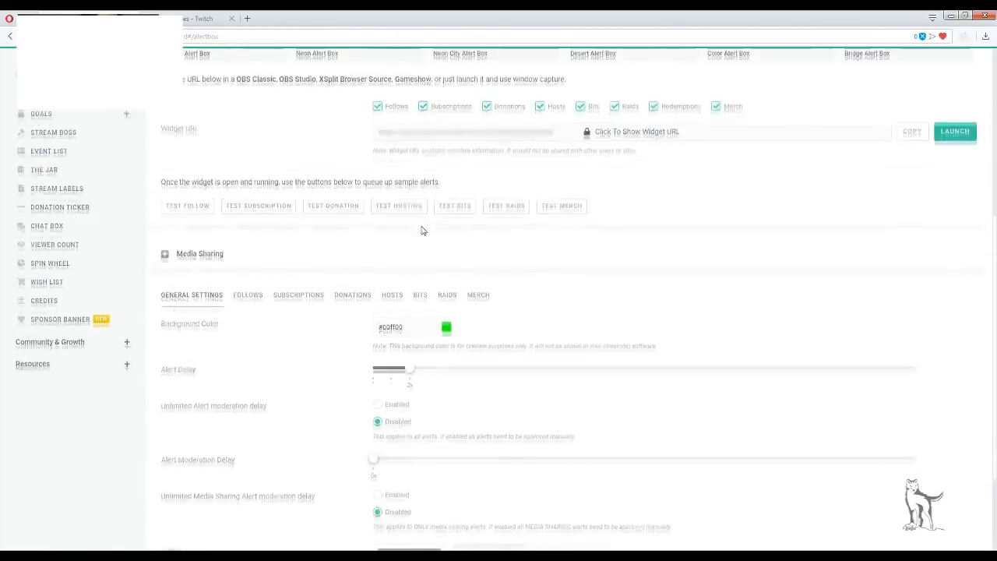
{"action": "scroll", "coordinate": [423, 230], "scroll_direction": "down", "scroll_amount": 2}
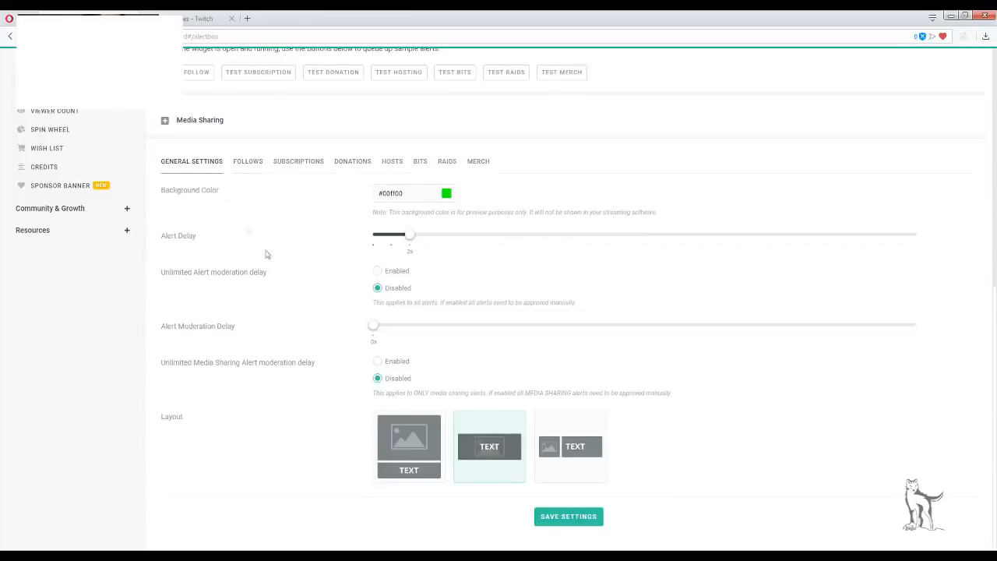
{"action": "left_click", "coordinate": [254, 166]}
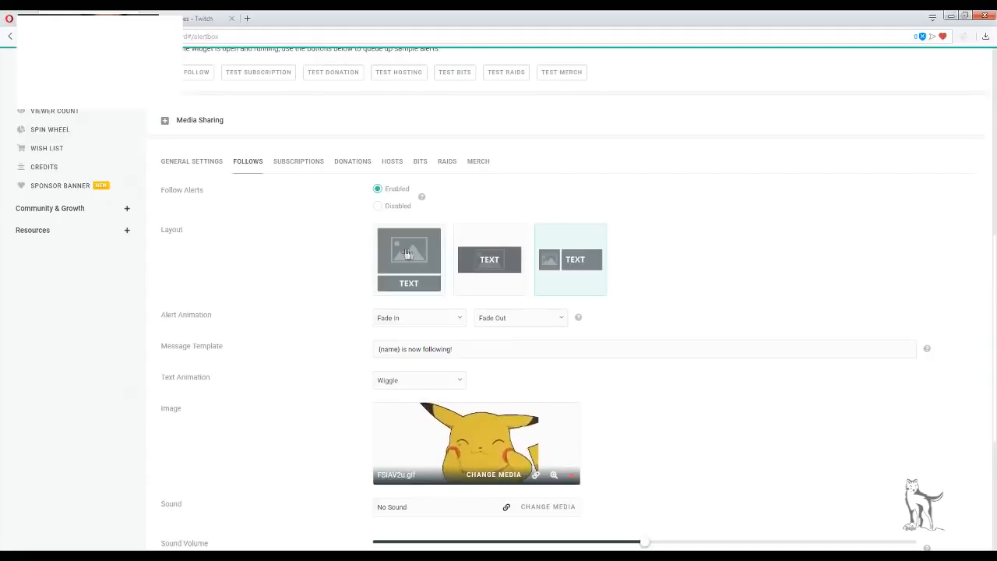
{"action": "left_click", "coordinate": [507, 274]}
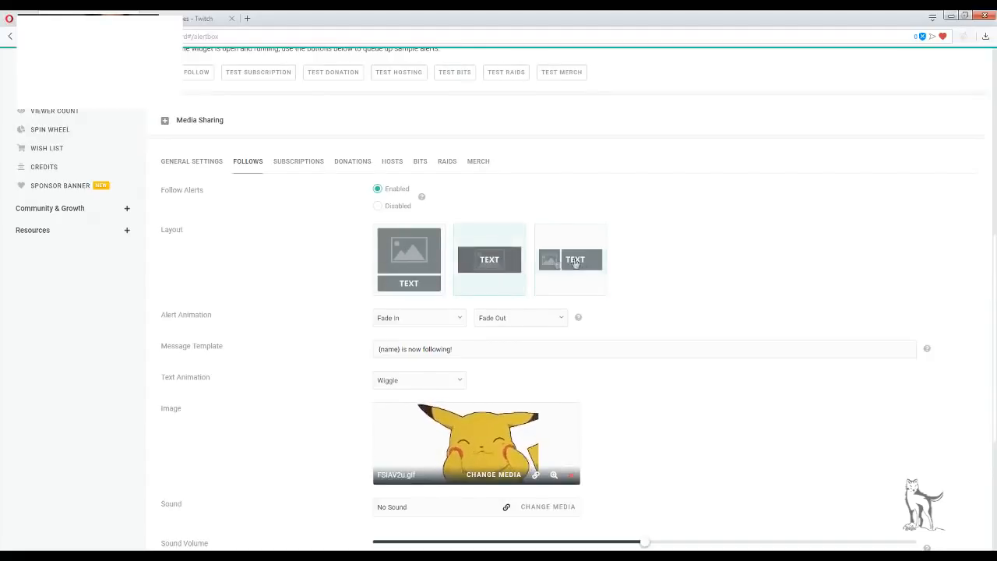
{"action": "left_click", "coordinate": [575, 263]}
{"action": "left_click", "coordinate": [389, 244]}
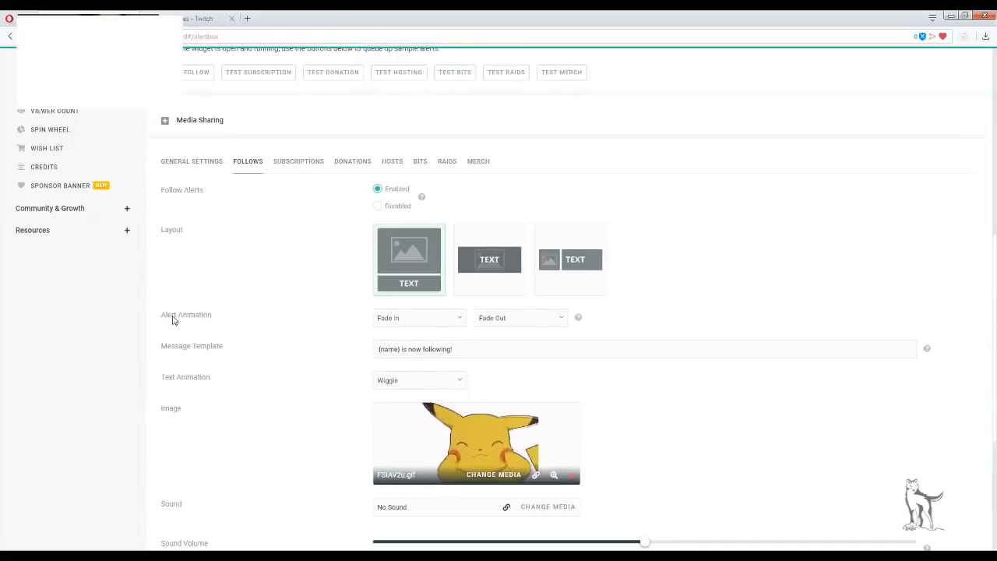
- Examine the available entrance animations for the follow alert, including the Fade In and Zoom In groups
{"action": "scroll", "coordinate": [452, 325], "scroll_direction": "down", "scroll_amount": 1}
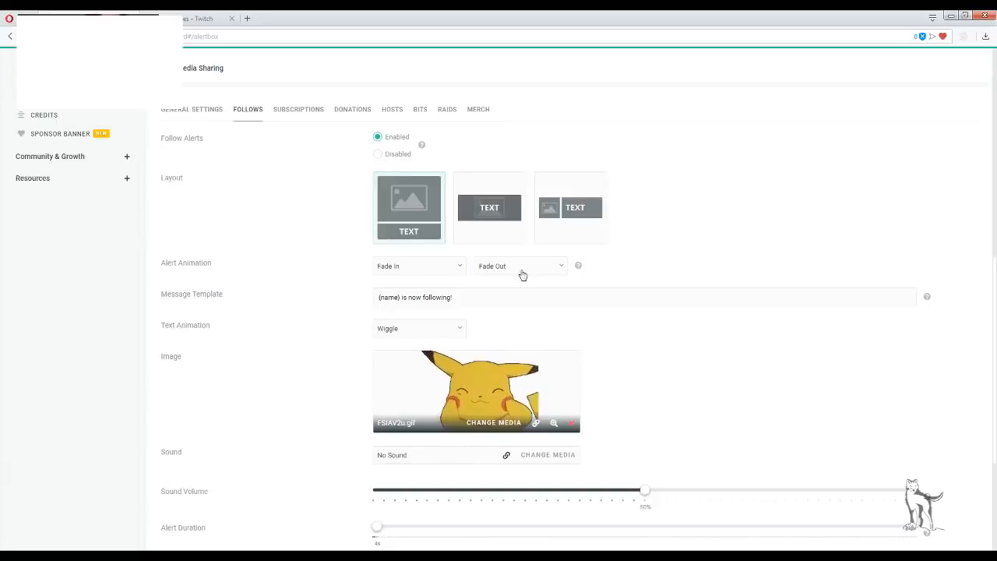
{"action": "left_click", "coordinate": [457, 267]}
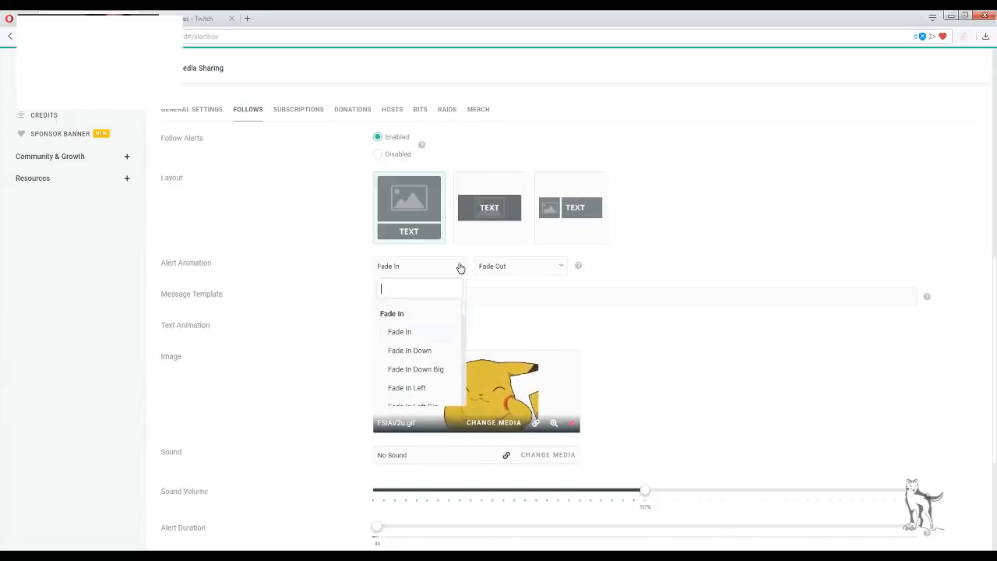
{"action": "scroll", "coordinate": [441, 325], "scroll_direction": "down", "scroll_amount": 1}
{"action": "scroll", "coordinate": [440, 343], "scroll_direction": "up", "scroll_amount": 2}
{"action": "scroll", "coordinate": [437, 355], "scroll_direction": "down", "scroll_amount": 2}
{"action": "scroll", "coordinate": [425, 357], "scroll_direction": "up", "scroll_amount": 2}
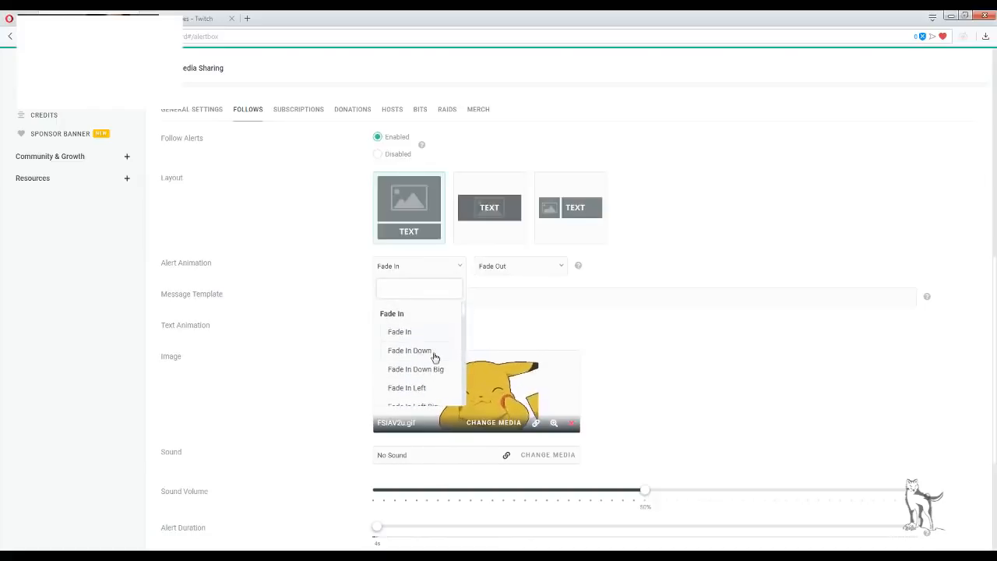
{"action": "scroll", "coordinate": [440, 382], "scroll_direction": "down", "scroll_amount": 3}
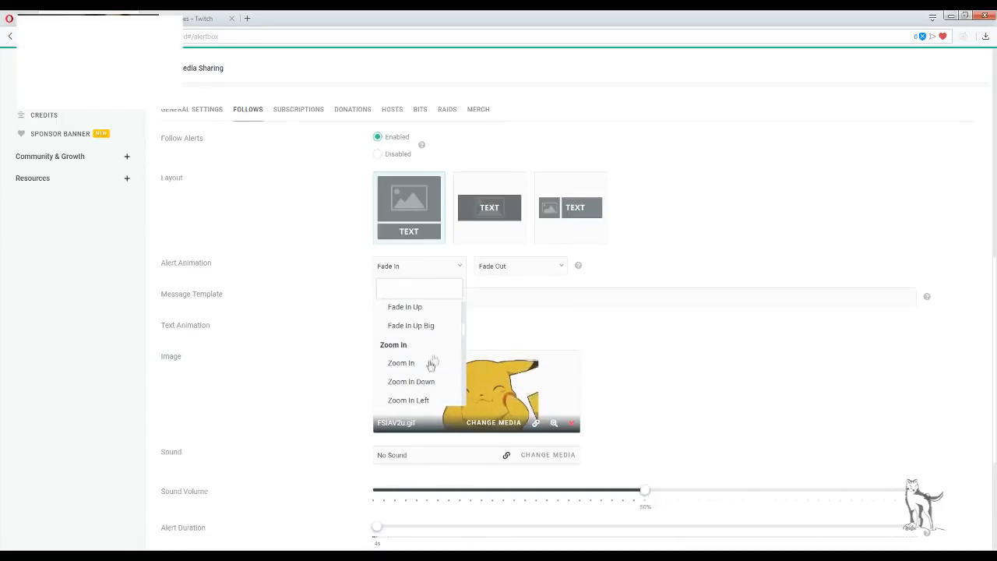
{"action": "scroll", "coordinate": [414, 346], "scroll_direction": "up", "scroll_amount": 3}
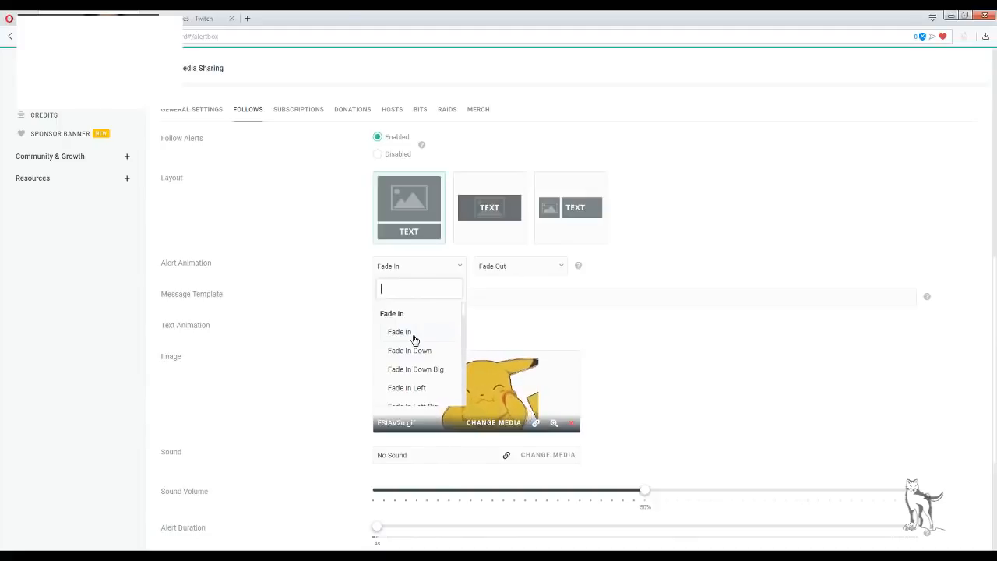
{"action": "left_click", "coordinate": [505, 294]}
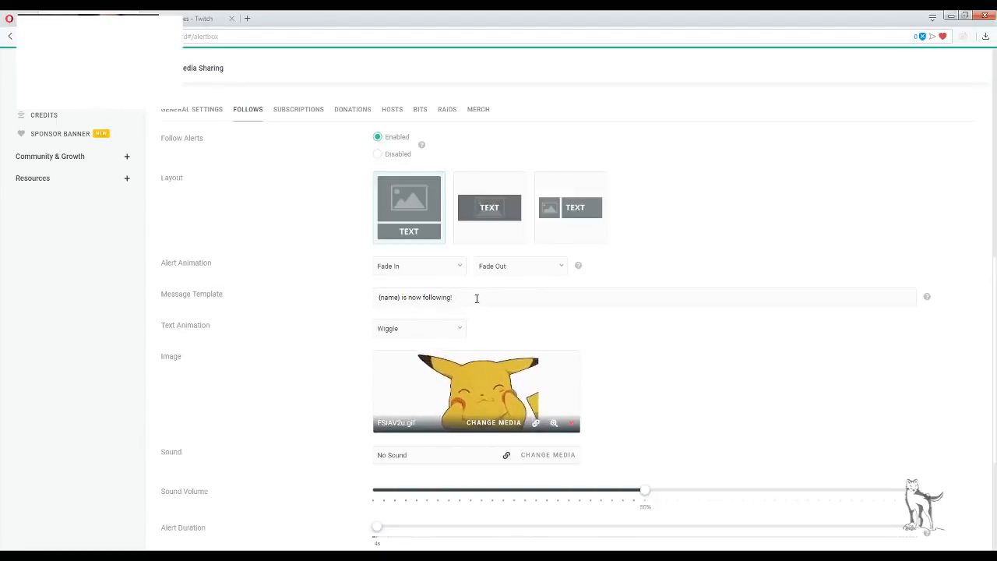
{"action": "type", "text": "now"}
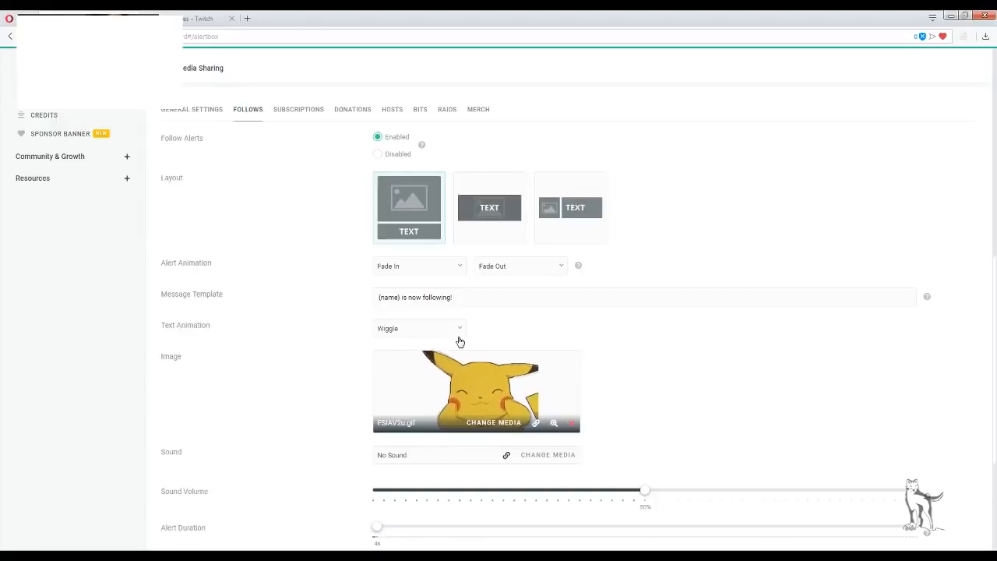
- Try the Wave, Wiggle, Tada and Bounce text animations on the follow alert and compare their sample text
{"action": "left_click", "coordinate": [459, 332]}
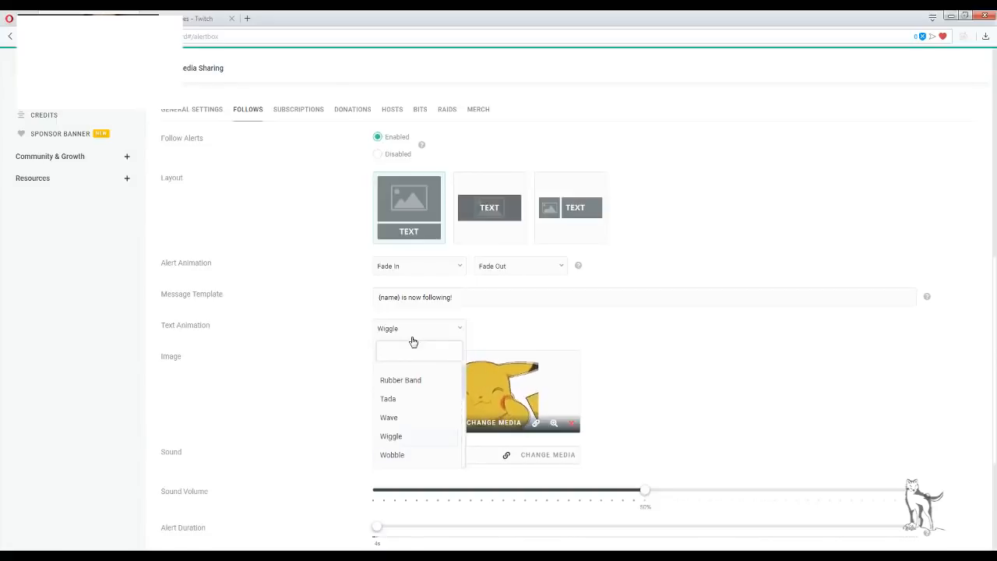
{"action": "left_click", "coordinate": [398, 418]}
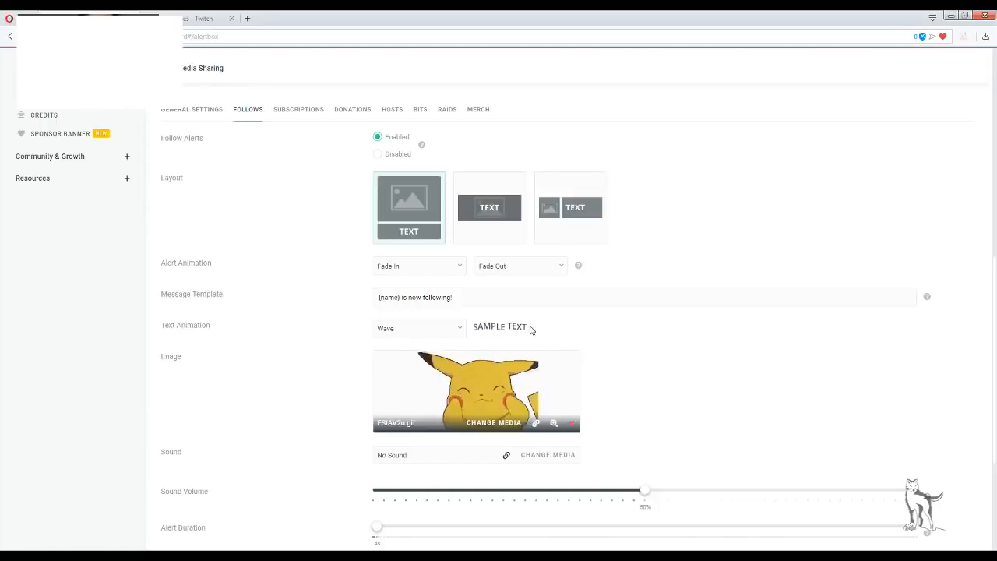
{"action": "left_click", "coordinate": [438, 328]}
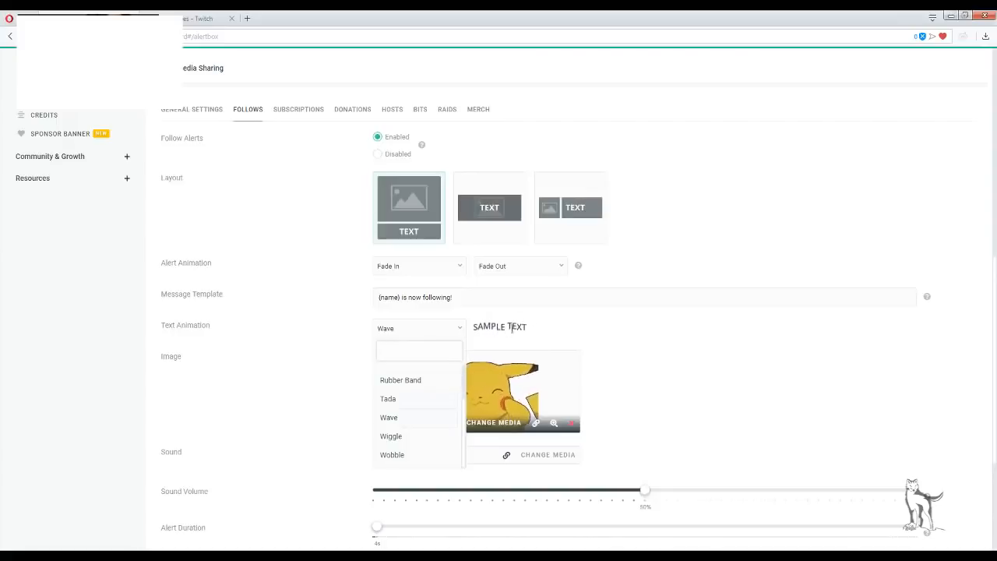
{"action": "left_click", "coordinate": [391, 436]}
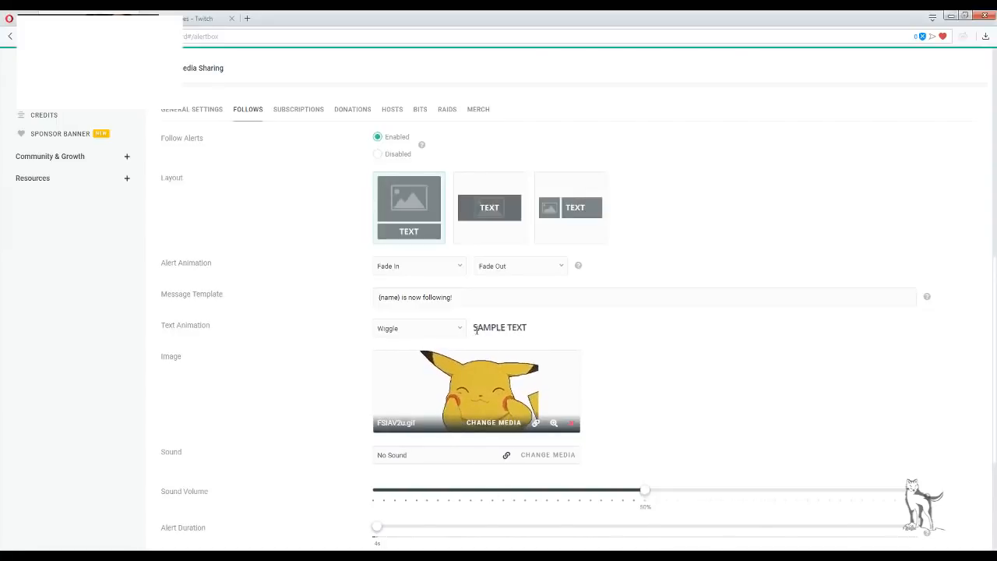
{"action": "left_click", "coordinate": [437, 333]}
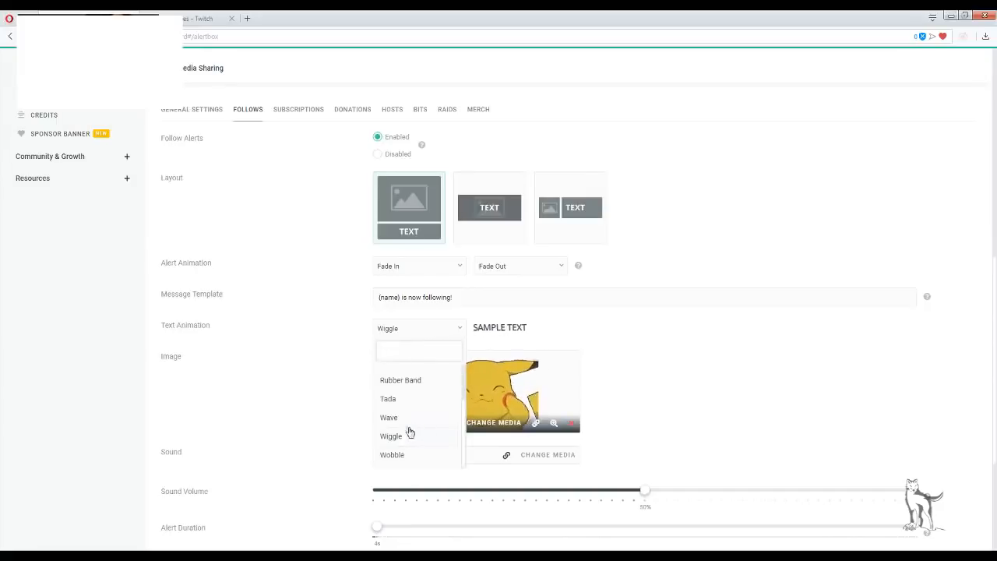
{"action": "left_click", "coordinate": [402, 405]}
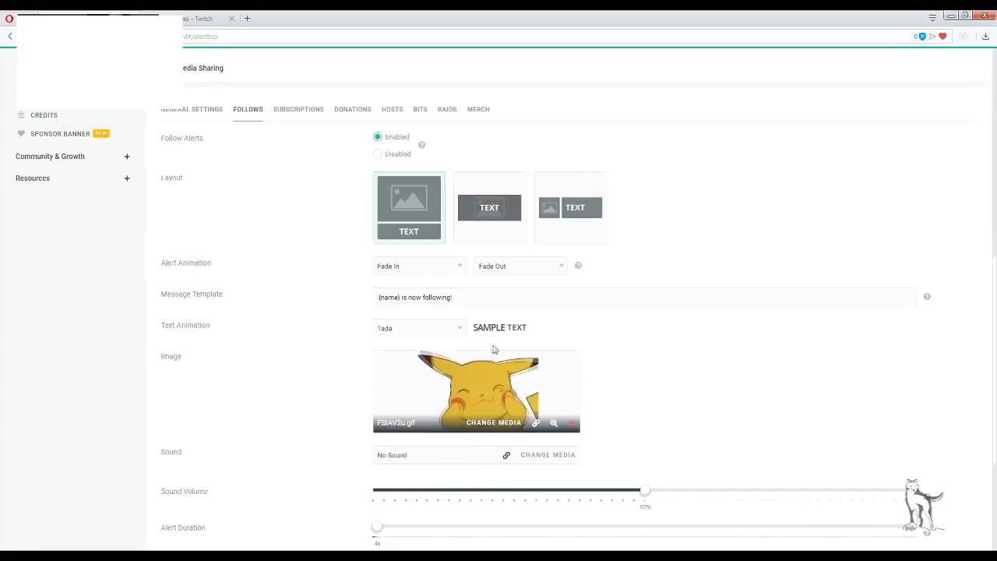
{"action": "left_click", "coordinate": [407, 335]}
{"action": "scroll", "coordinate": [412, 392], "scroll_direction": "down", "scroll_amount": 2}
{"action": "scroll", "coordinate": [405, 394], "scroll_direction": "up", "scroll_amount": 2}
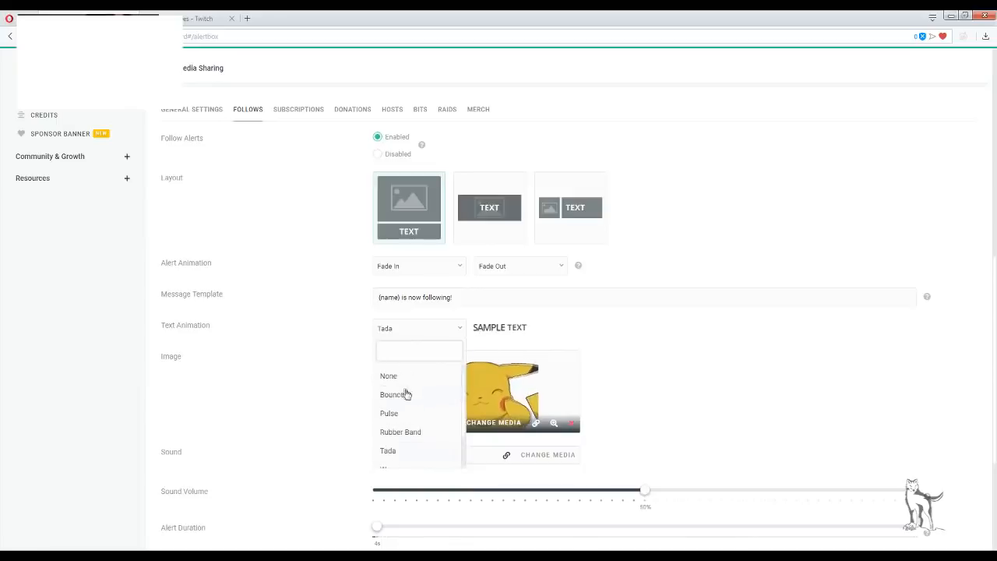
{"action": "left_click", "coordinate": [405, 394]}
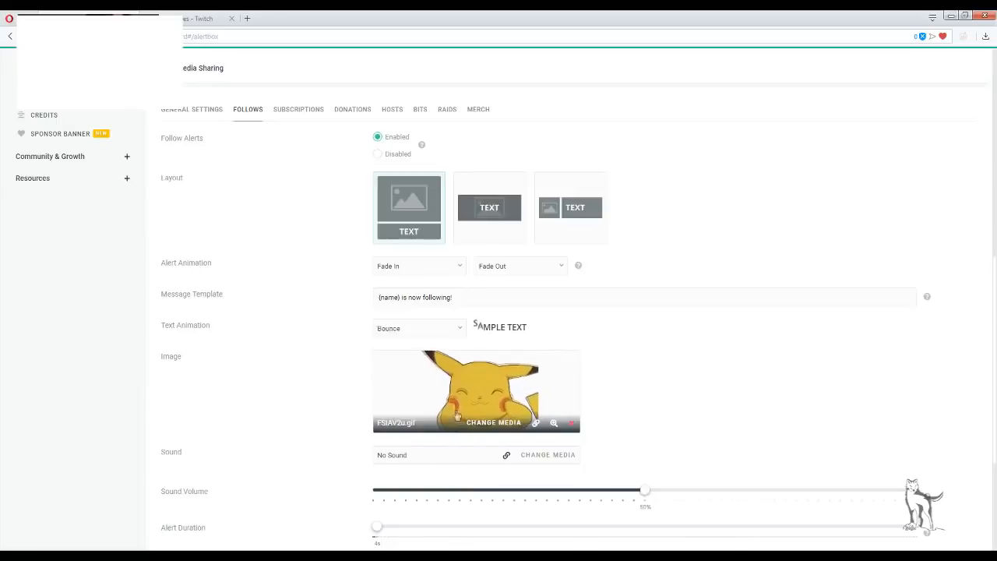
- Set the follow alert's text animation to Wiggle
{"action": "left_click", "coordinate": [446, 335]}
{"action": "scroll", "coordinate": [421, 386], "scroll_direction": "down", "scroll_amount": 2}
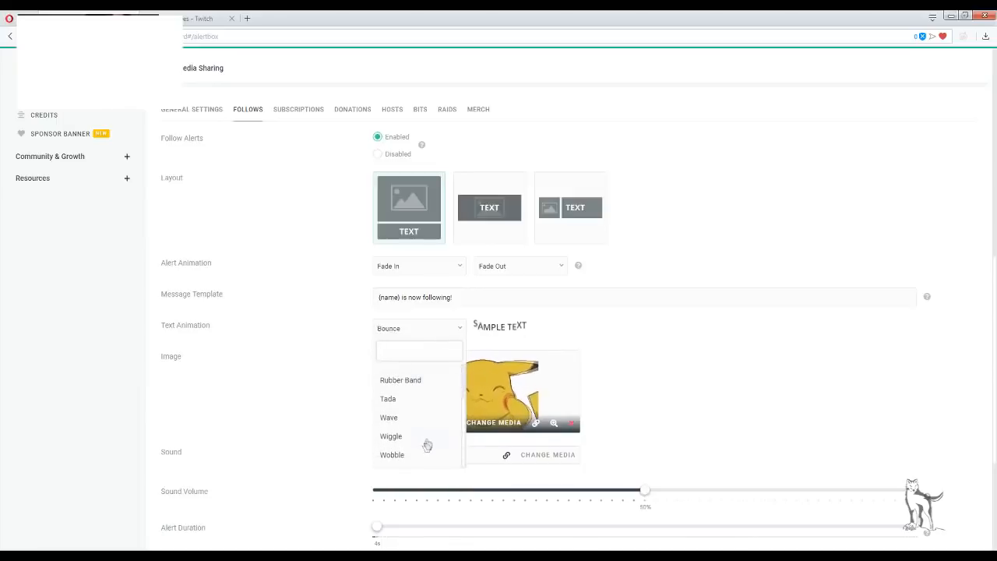
{"action": "scroll", "coordinate": [428, 455], "scroll_direction": "up", "scroll_amount": 1}
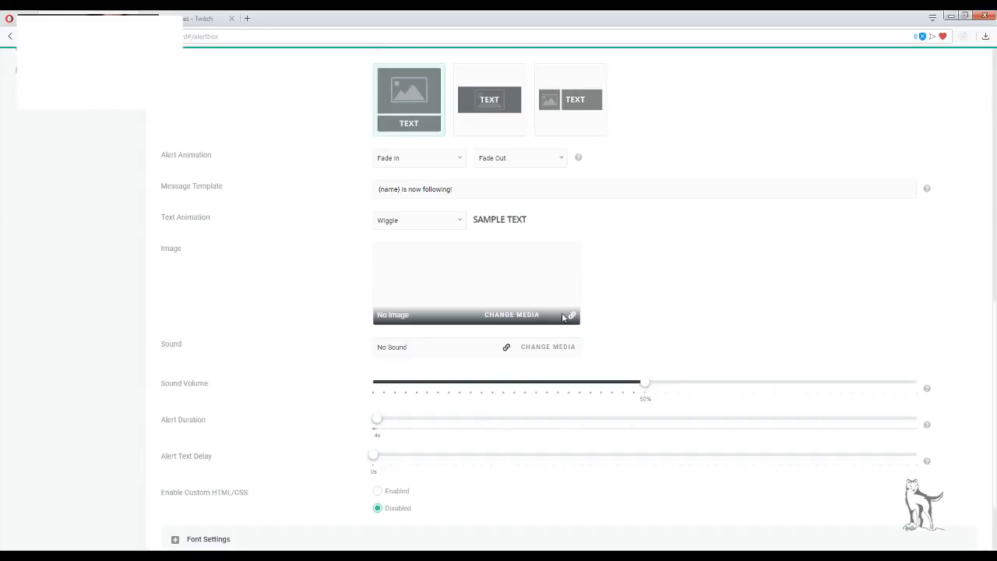
- Set the follow alert's image to the stock running Pikachu animation, DAFaUJS.gif, from the media gallery
{"action": "left_click", "coordinate": [515, 315]}
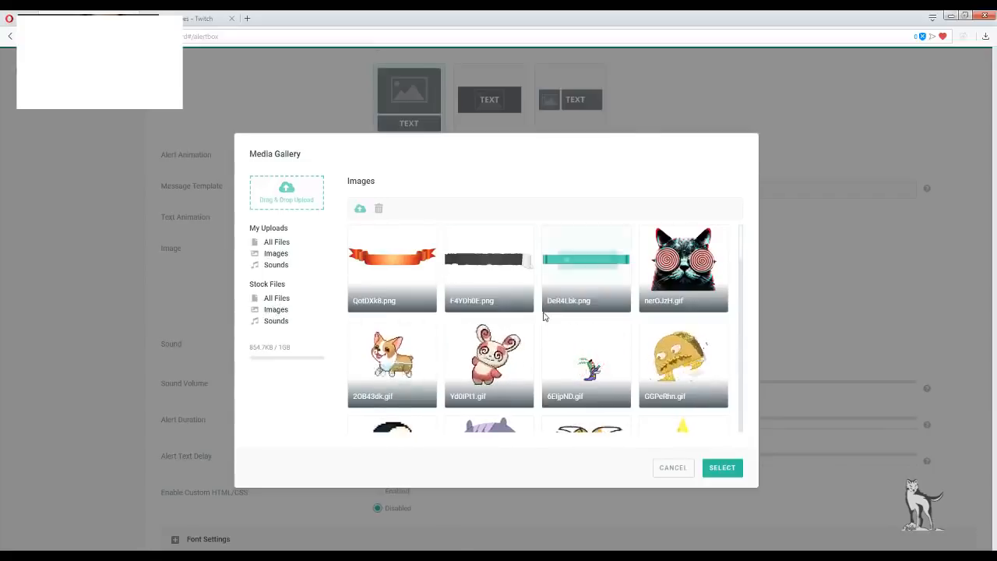
{"action": "mouse_move", "coordinate": [718, 329]}
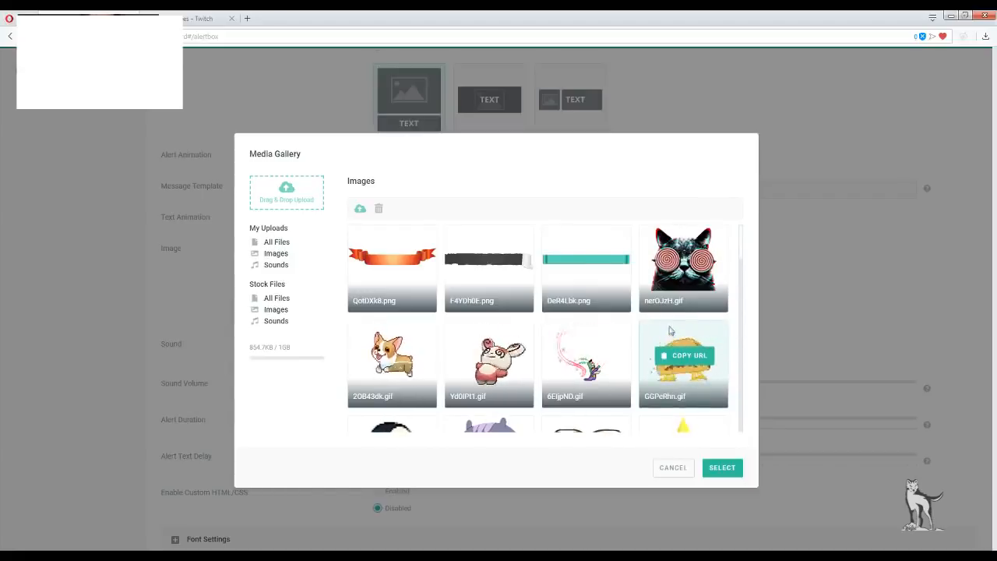
{"action": "scroll", "coordinate": [650, 342], "scroll_direction": "down", "scroll_amount": 1}
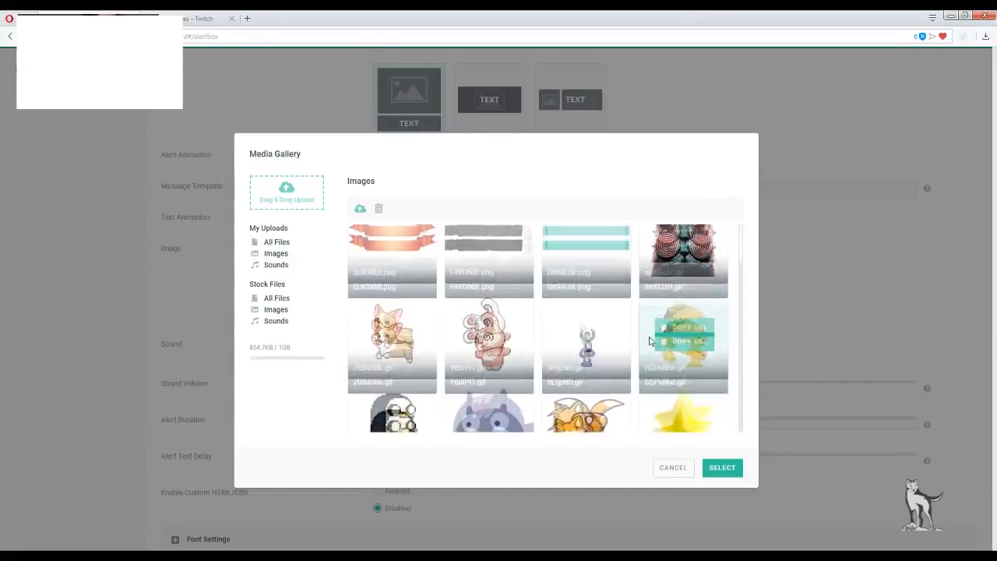
{"action": "scroll", "coordinate": [655, 308], "scroll_direction": "down", "scroll_amount": 1}
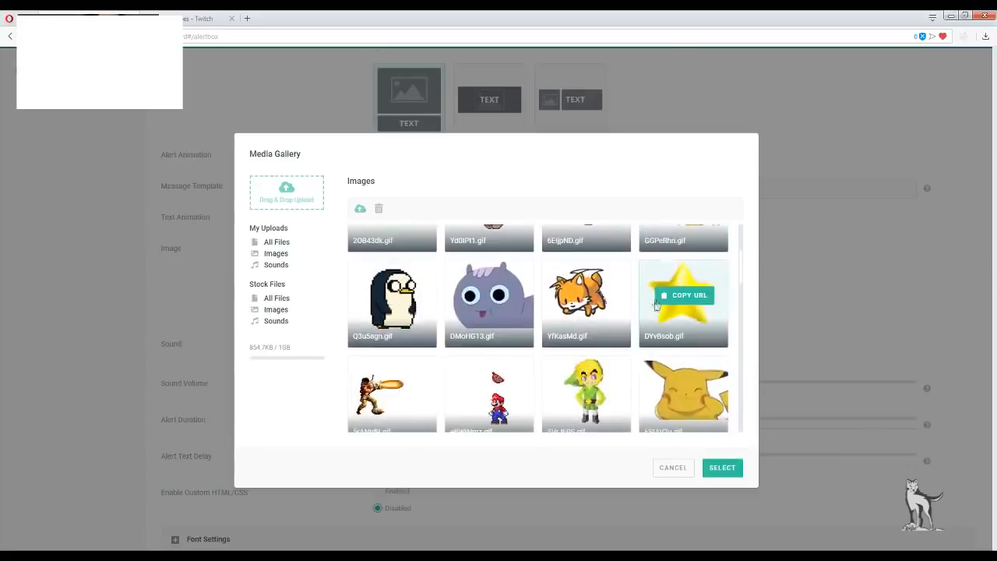
{"action": "scroll", "coordinate": [658, 292], "scroll_direction": "down", "scroll_amount": 3}
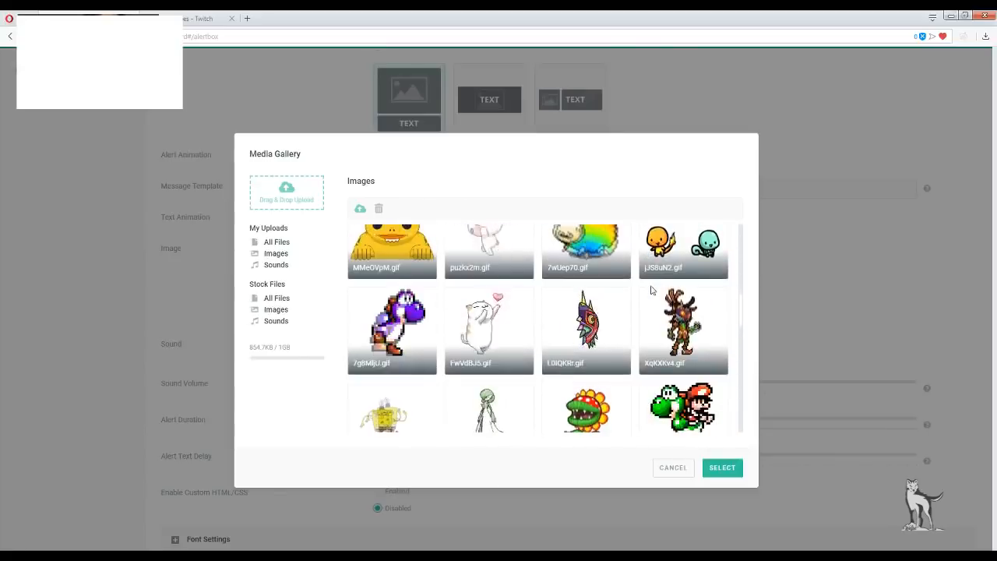
{"action": "scroll", "coordinate": [658, 292], "scroll_direction": "down", "scroll_amount": 5}
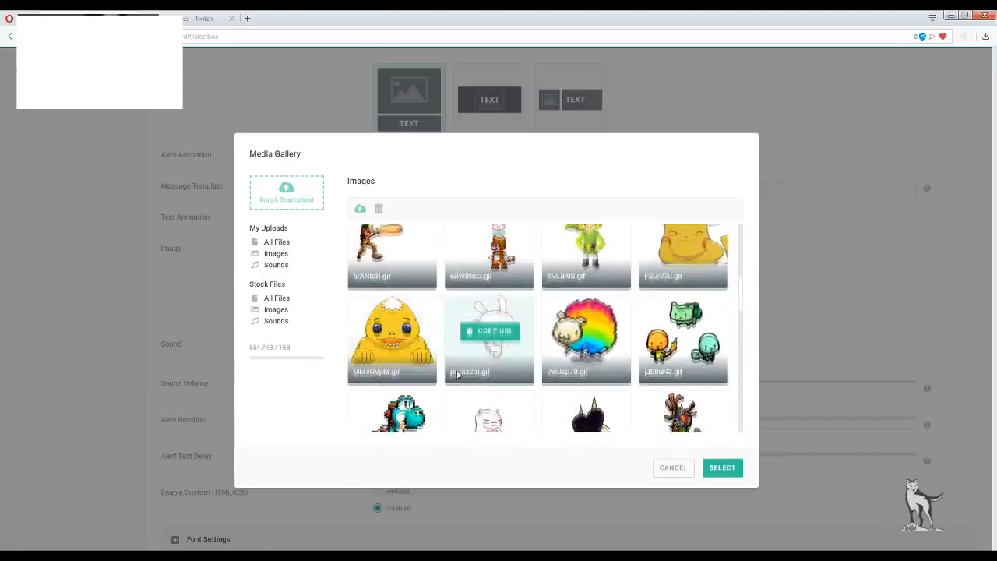
{"action": "scroll", "coordinate": [382, 335], "scroll_direction": "down", "scroll_amount": 3}
{"action": "scroll", "coordinate": [639, 297], "scroll_direction": "down", "scroll_amount": 10}
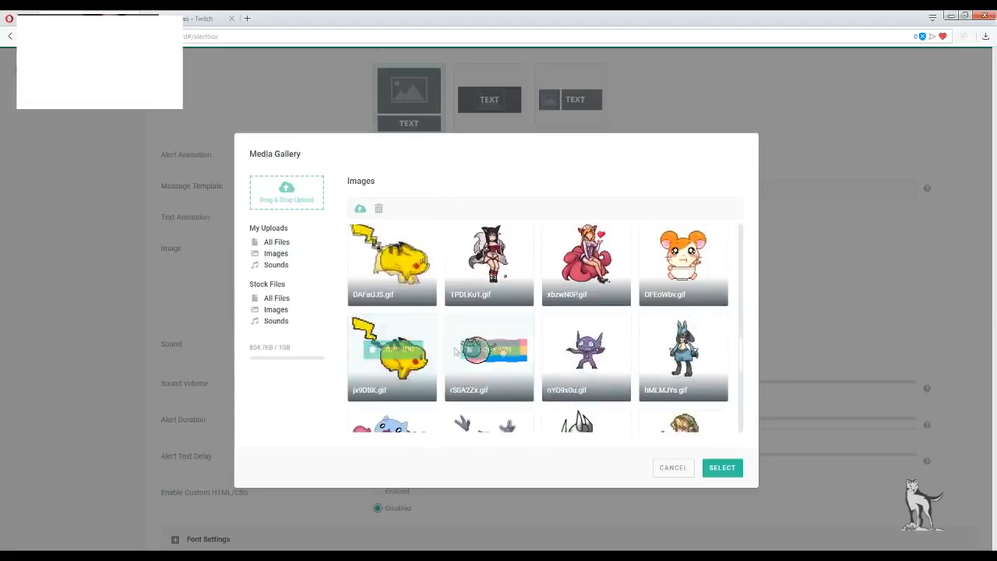
{"action": "scroll", "coordinate": [678, 351], "scroll_direction": "down", "scroll_amount": 3}
{"action": "scroll", "coordinate": [654, 382], "scroll_direction": "up", "scroll_amount": 4}
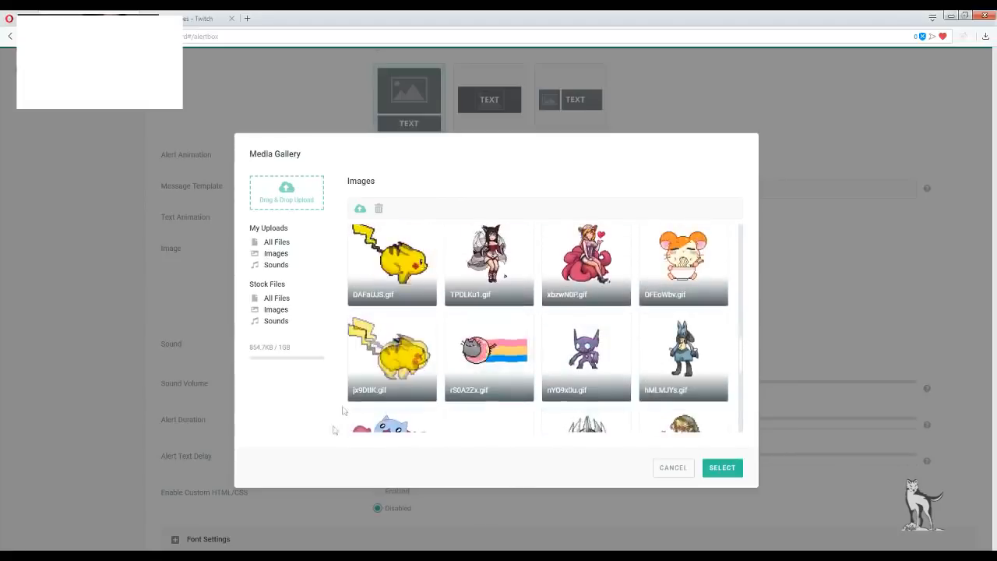
{"action": "scroll", "coordinate": [405, 350], "scroll_direction": "down", "scroll_amount": 1}
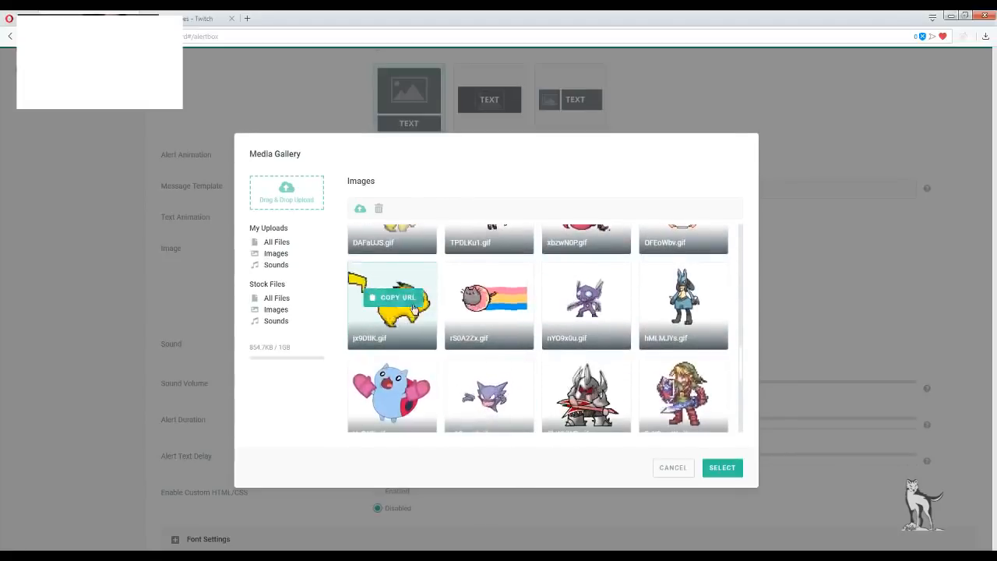
{"action": "scroll", "coordinate": [397, 342], "scroll_direction": "up", "scroll_amount": 3}
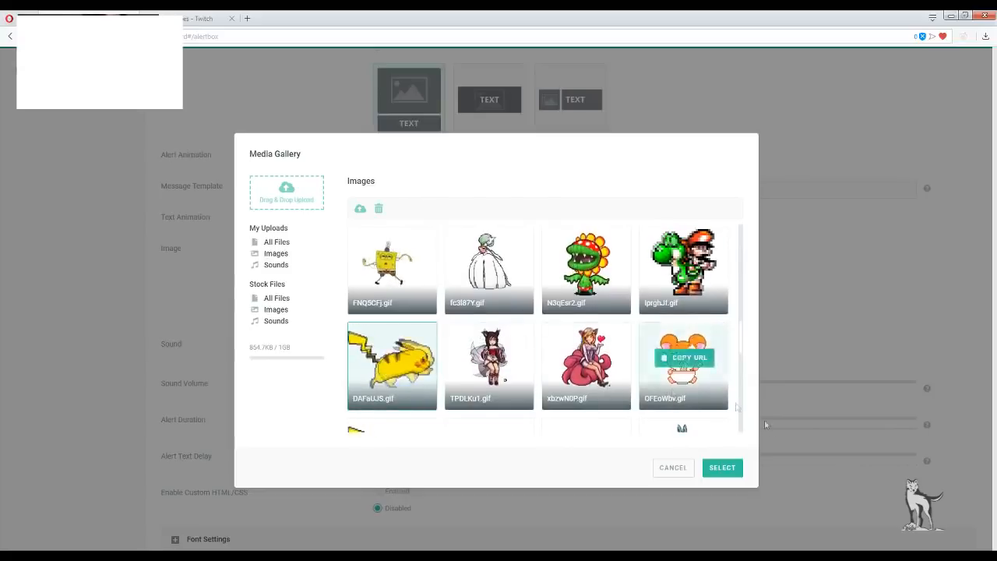
{"action": "left_click", "coordinate": [723, 468]}
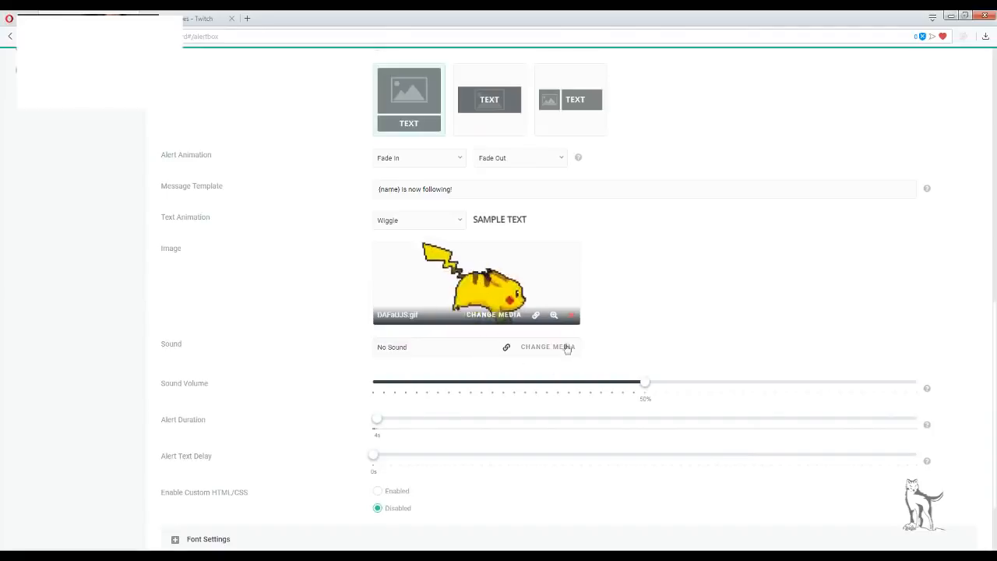
- Browse the stock sounds available for the follow alert and leave the media gallery without choosing one
{"action": "scroll", "coordinate": [639, 338], "scroll_direction": "down", "scroll_amount": 1}
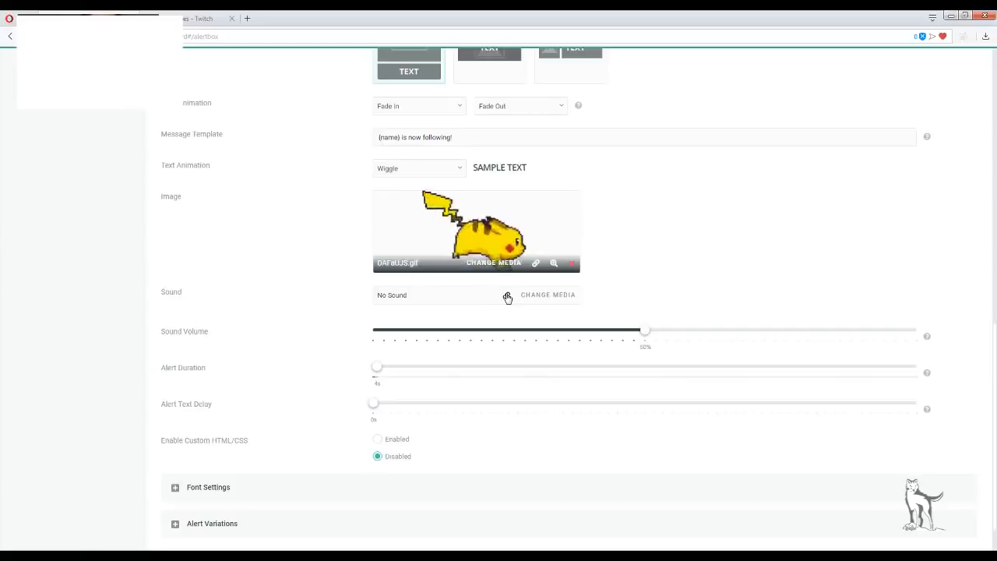
{"action": "left_click", "coordinate": [555, 297]}
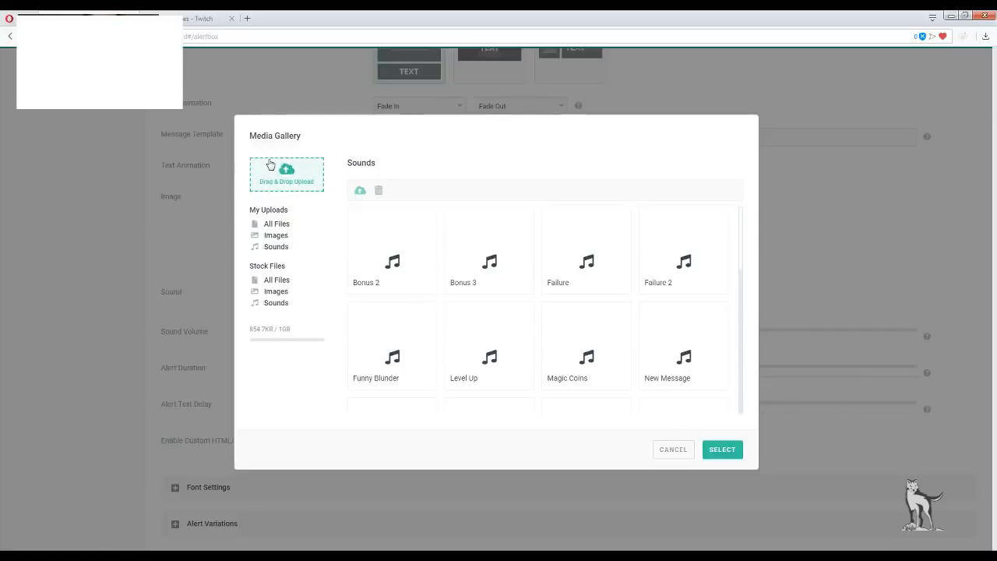
{"action": "scroll", "coordinate": [621, 343], "scroll_direction": "down", "scroll_amount": 3}
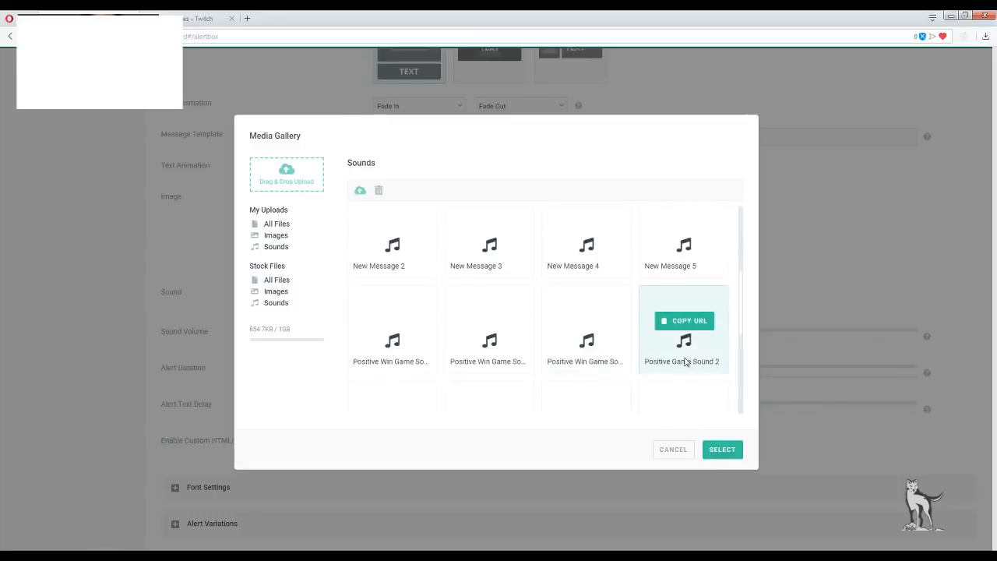
{"action": "scroll", "coordinate": [611, 336], "scroll_direction": "up", "scroll_amount": 1}
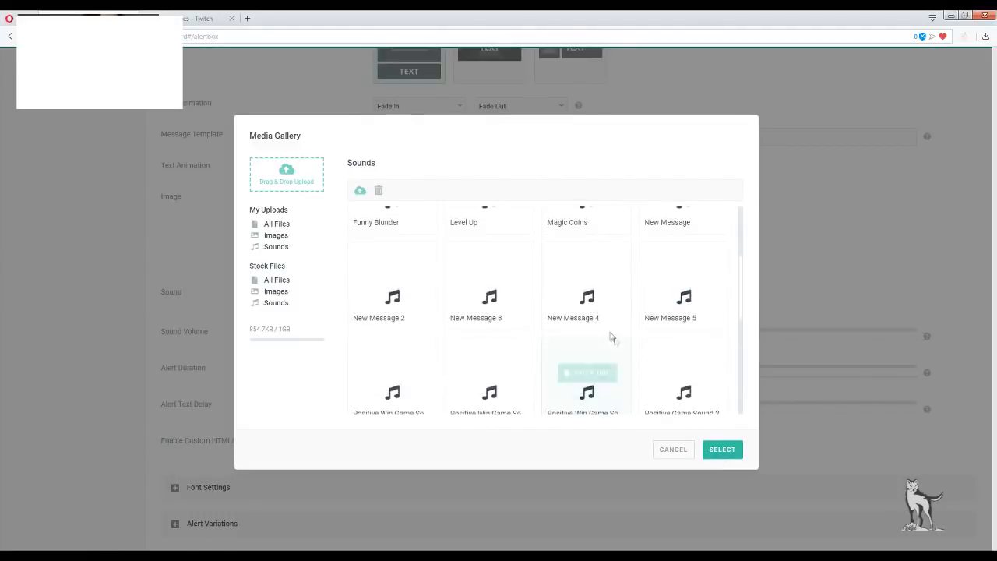
{"action": "scroll", "coordinate": [611, 337], "scroll_direction": "up", "scroll_amount": 3}
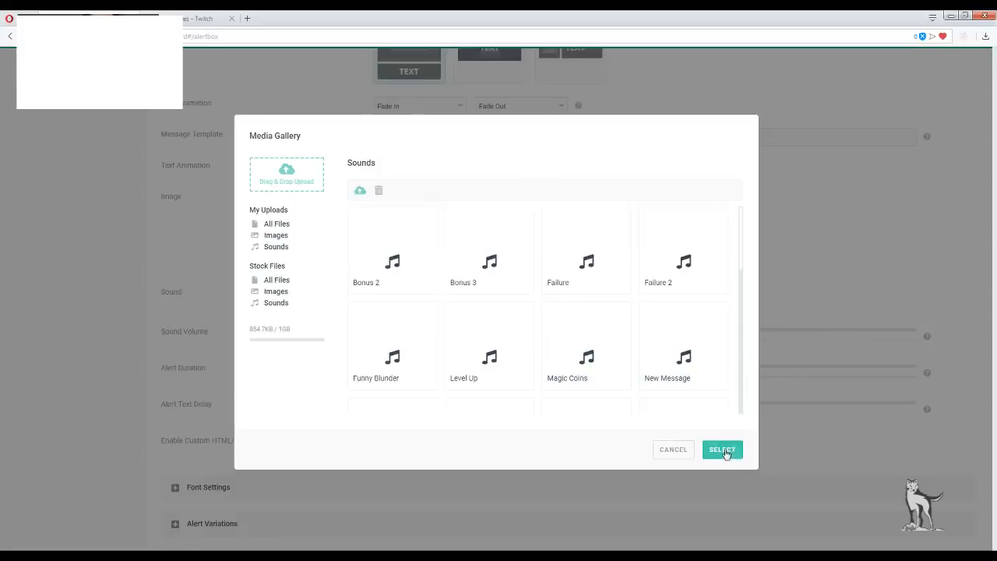
{"action": "left_click", "coordinate": [681, 452]}
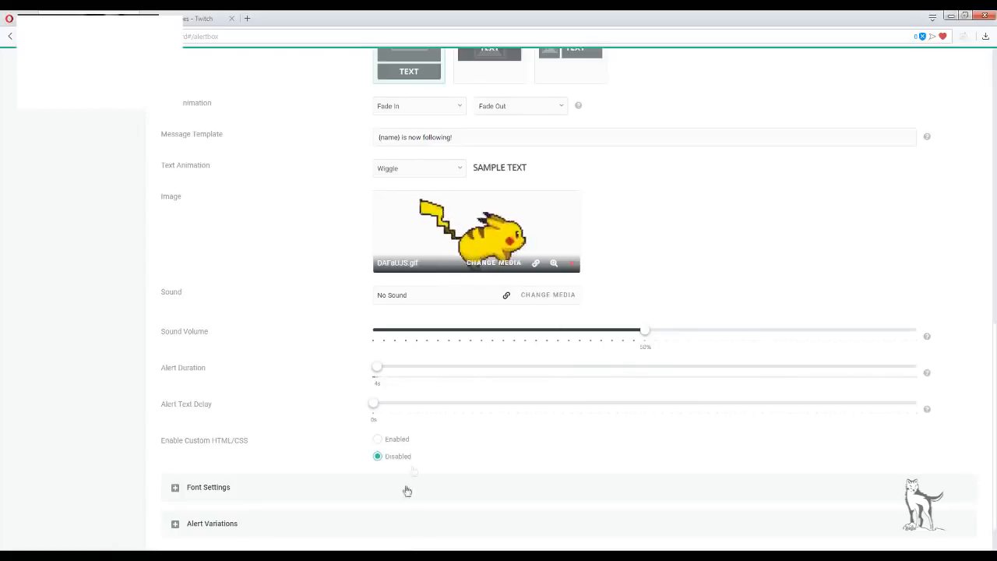
- Expand the follow alert's font settings and look through the available fonts without changing the current one
{"action": "scroll", "coordinate": [439, 407], "scroll_direction": "down", "scroll_amount": 1}
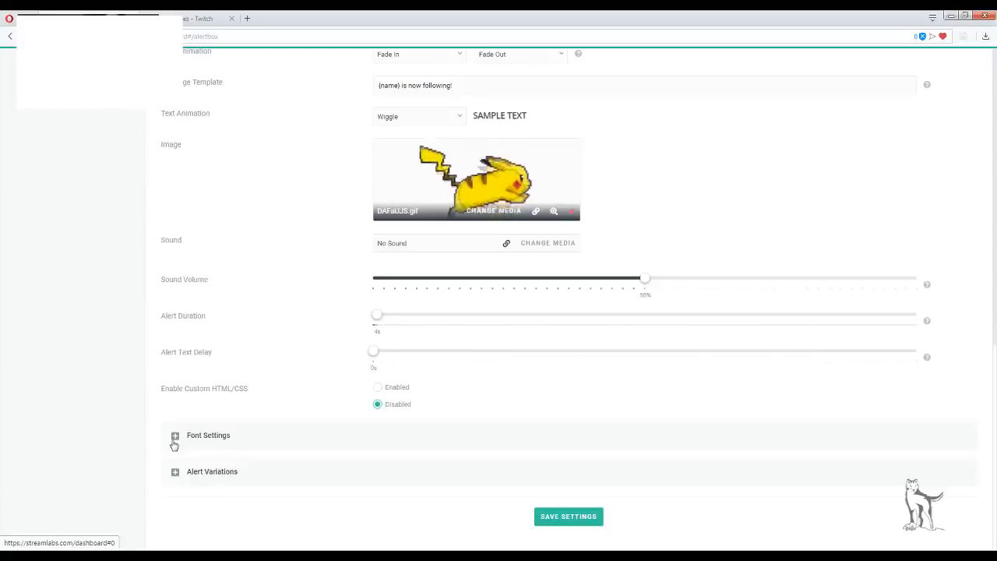
{"action": "left_click", "coordinate": [175, 436]}
{"action": "scroll", "coordinate": [176, 409], "scroll_direction": "down", "scroll_amount": 2}
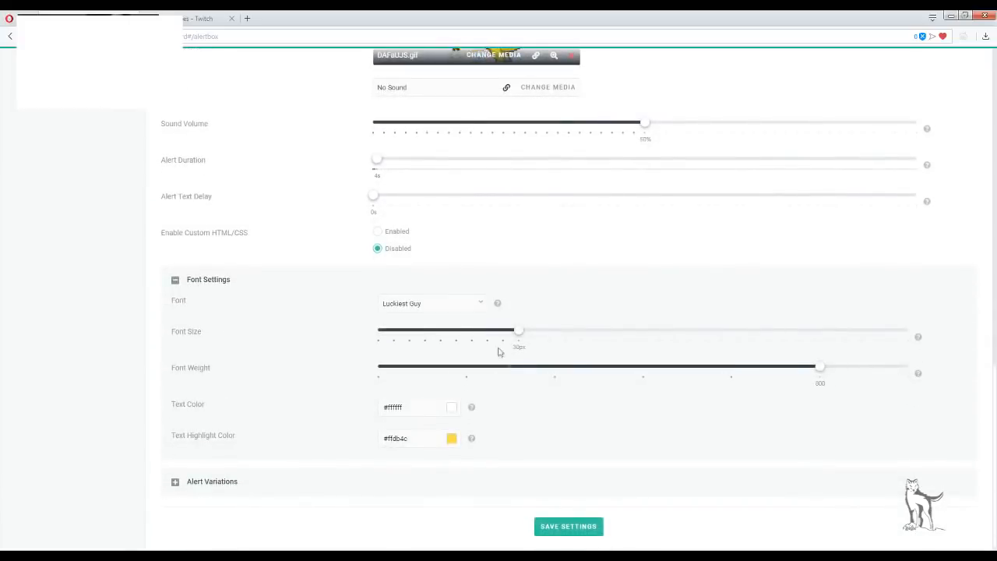
{"action": "left_click", "coordinate": [475, 310]}
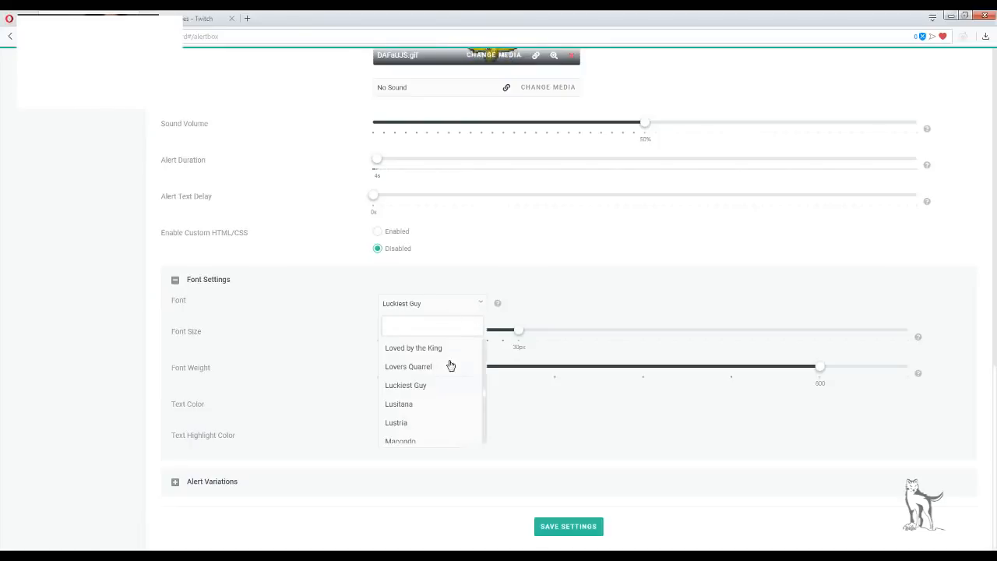
{"action": "scroll", "coordinate": [452, 366], "scroll_direction": "down", "scroll_amount": 4}
{"action": "scroll", "coordinate": [456, 379], "scroll_direction": "down", "scroll_amount": 3}
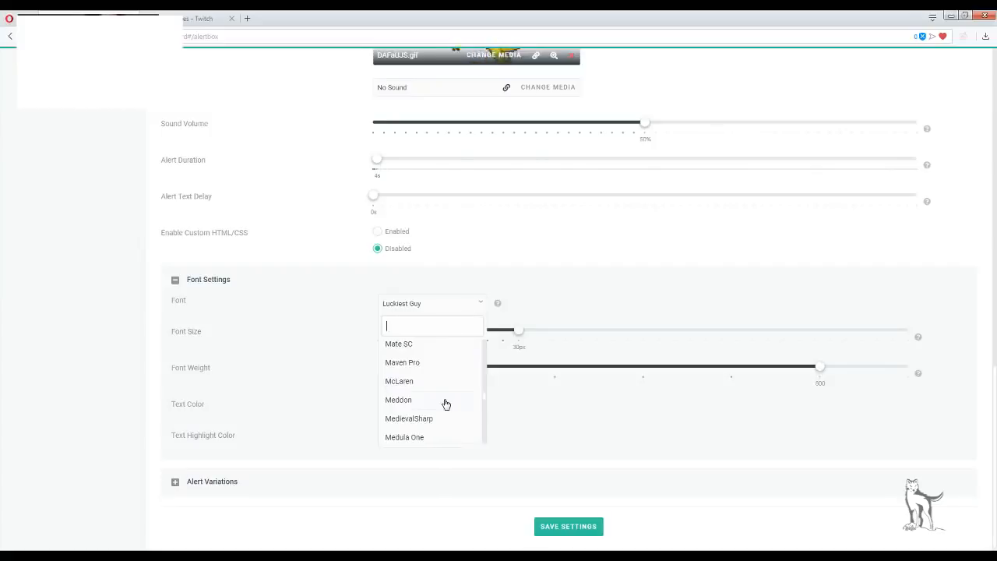
{"action": "left_click", "coordinate": [580, 304]}
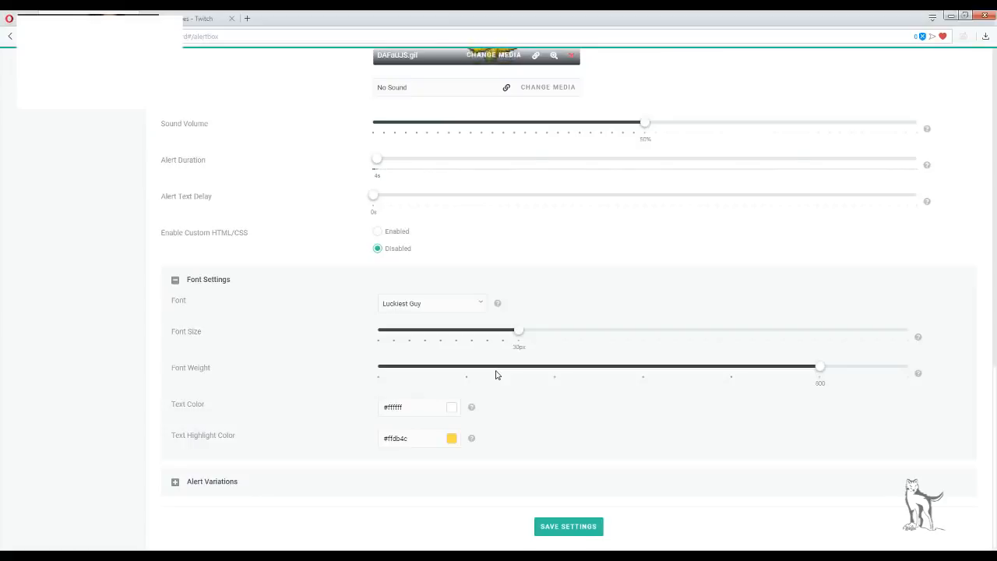
- Check the text color picker for the follow alert without changing the color, and save the alert settings
{"action": "scroll", "coordinate": [406, 409], "scroll_direction": "down", "scroll_amount": 1}
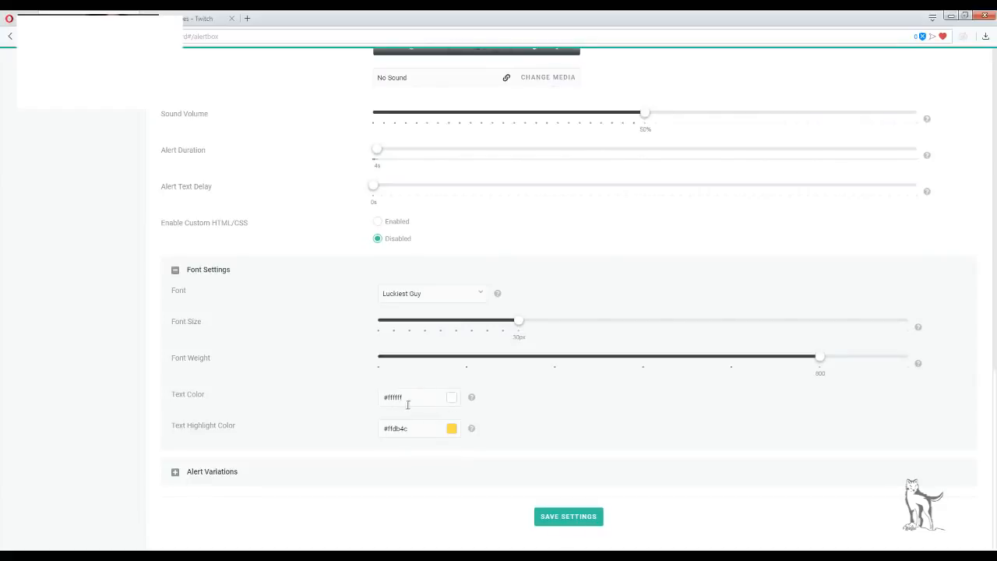
{"action": "left_click", "coordinate": [452, 399]}
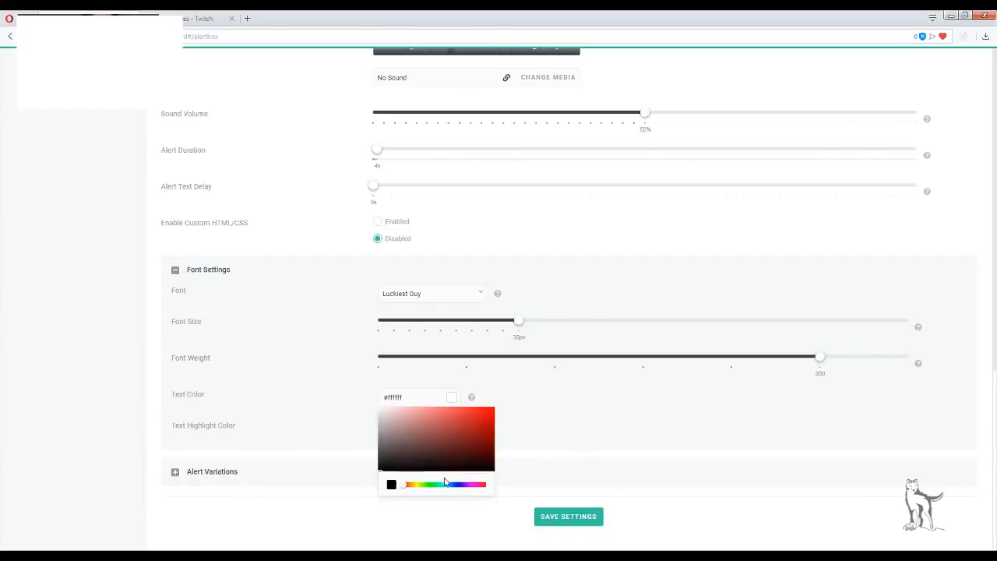
{"action": "left_click", "coordinate": [701, 460]}
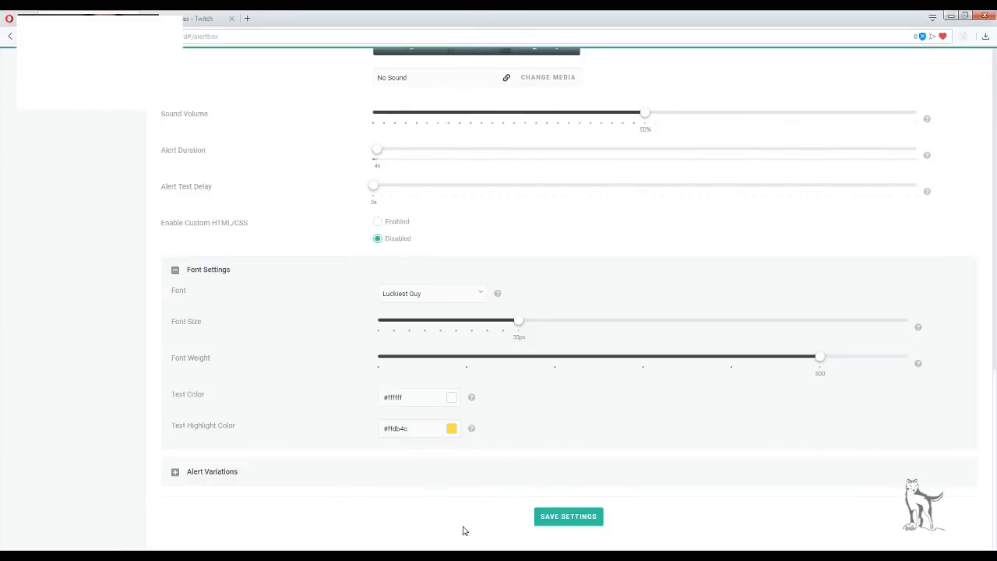
{"action": "left_click", "coordinate": [566, 520]}
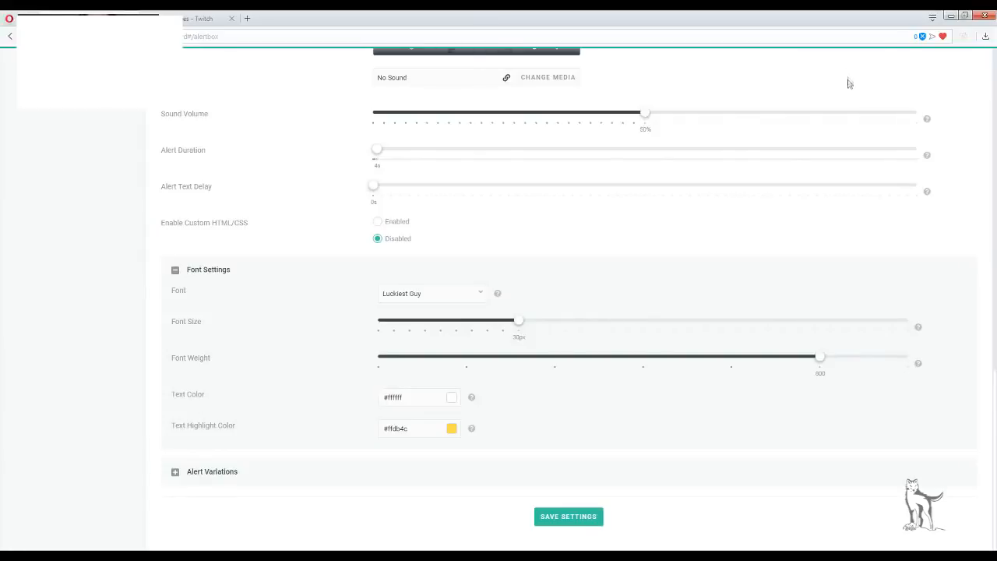
- Switch from the follow alert settings to the subscription alert settings
{"action": "scroll", "coordinate": [742, 428], "scroll_direction": "up", "scroll_amount": 2}
{"action": "scroll", "coordinate": [741, 428], "scroll_direction": "up", "scroll_amount": 5}
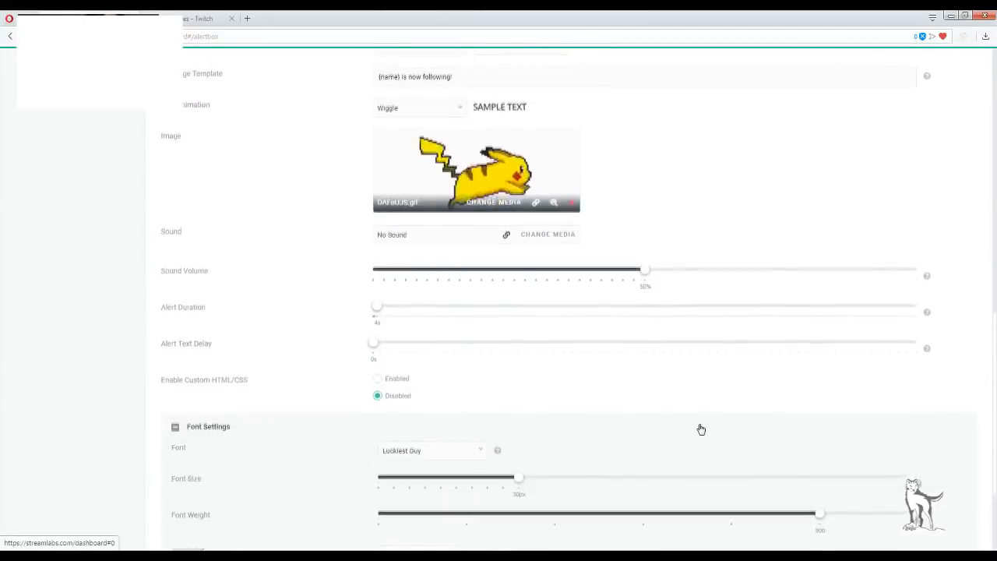
{"action": "scroll", "coordinate": [725, 417], "scroll_direction": "up", "scroll_amount": 2}
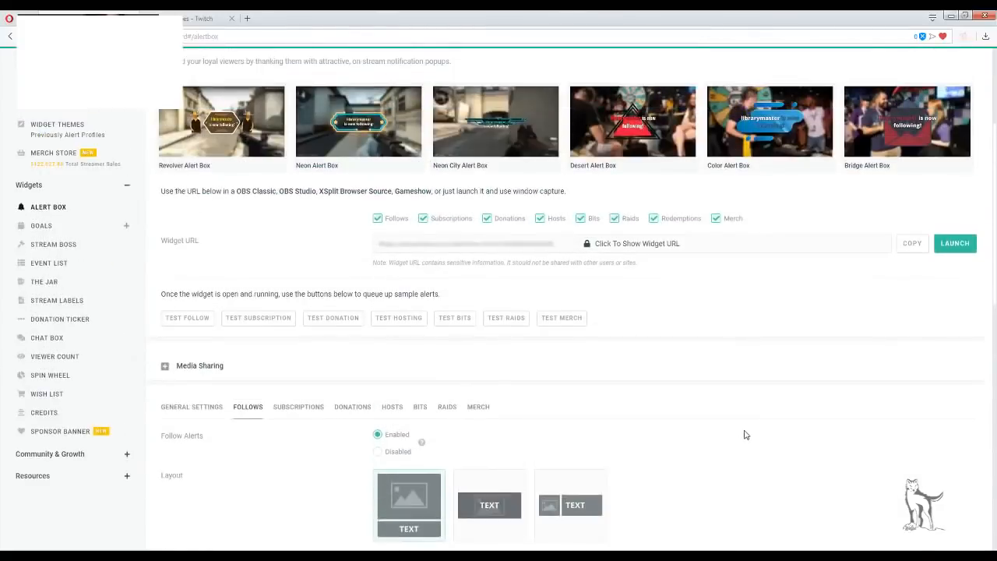
{"action": "scroll", "coordinate": [746, 429], "scroll_direction": "down", "scroll_amount": 1}
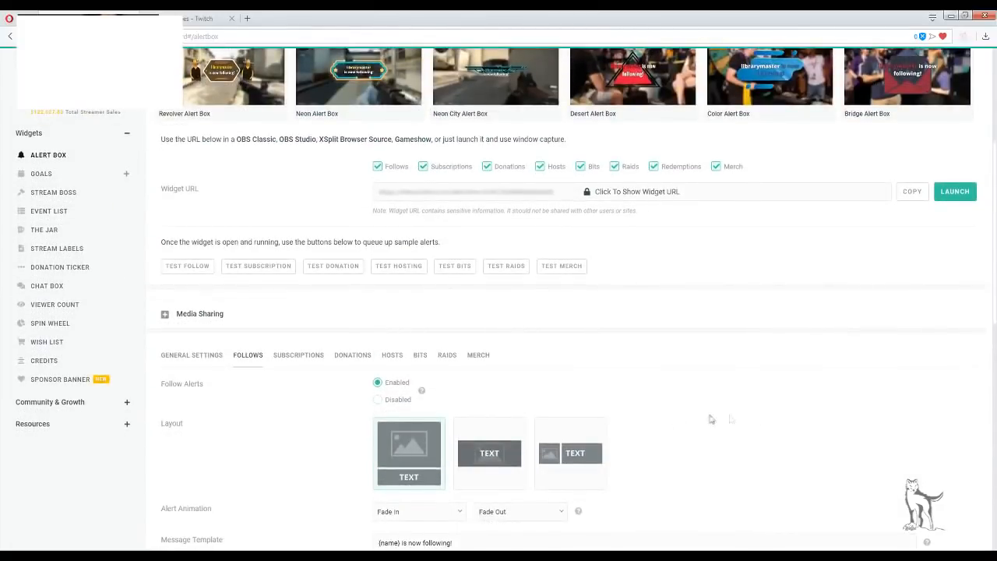
{"action": "left_click", "coordinate": [300, 357]}
{"action": "scroll", "coordinate": [343, 380], "scroll_direction": "down", "scroll_amount": 2}
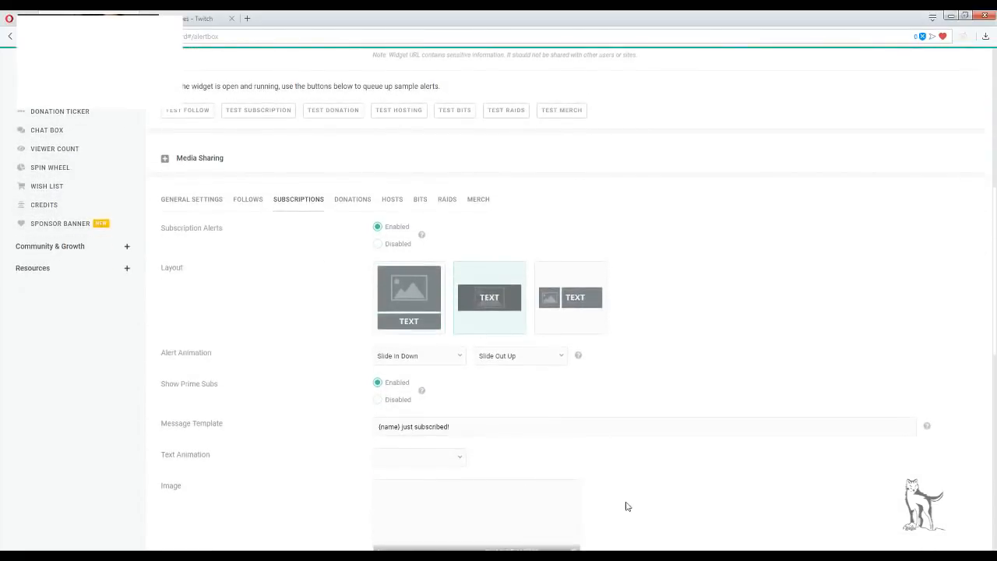
- Examine the subscription alert's options, including layout, Show Prime Subs, sound, duration, resub message and font settings
{"action": "scroll", "coordinate": [524, 421], "scroll_direction": "down", "scroll_amount": 2}
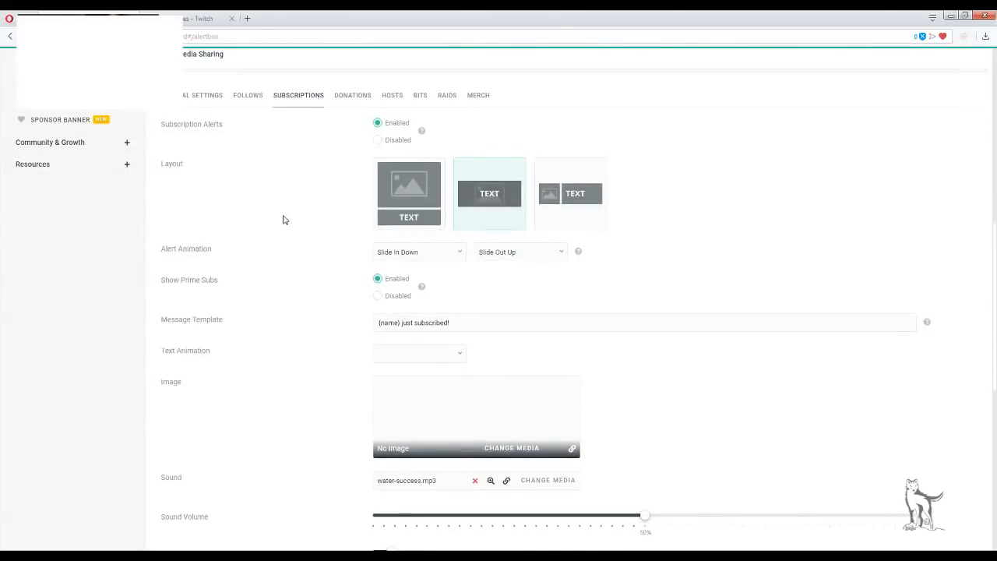
{"action": "scroll", "coordinate": [285, 218], "scroll_direction": "down", "scroll_amount": 1}
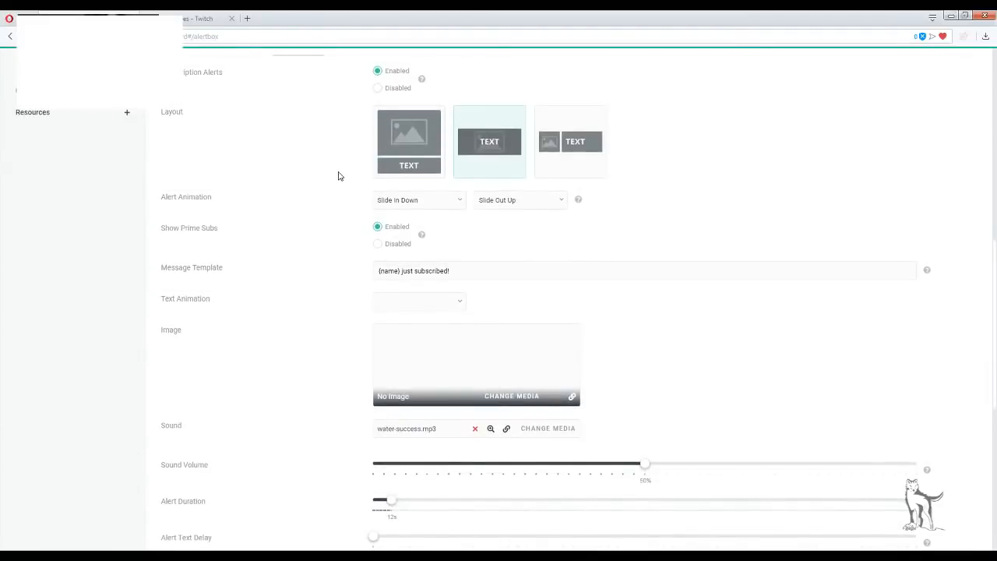
{"action": "scroll", "coordinate": [339, 176], "scroll_direction": "down", "scroll_amount": 1}
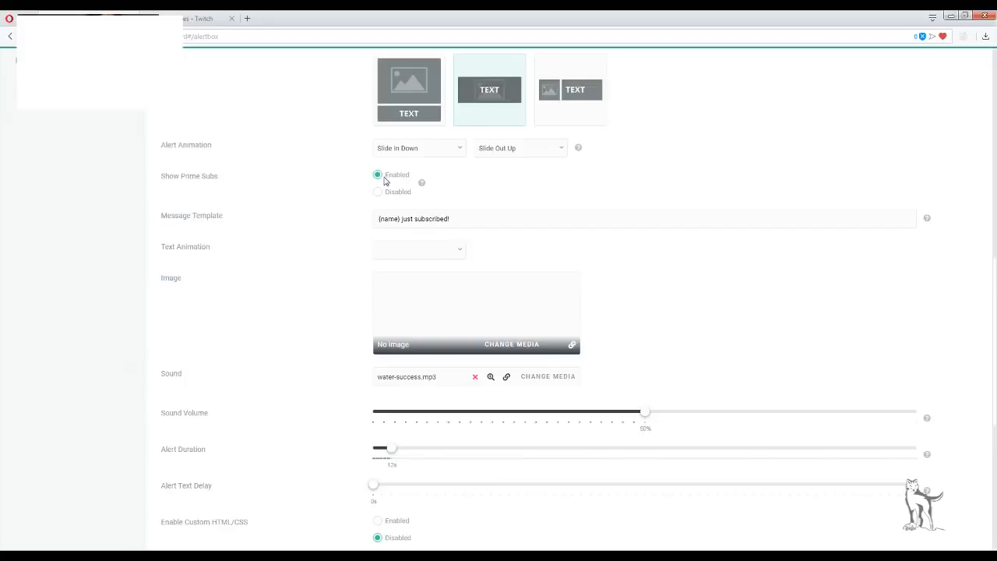
{"action": "scroll", "coordinate": [523, 260], "scroll_direction": "down", "scroll_amount": 4}
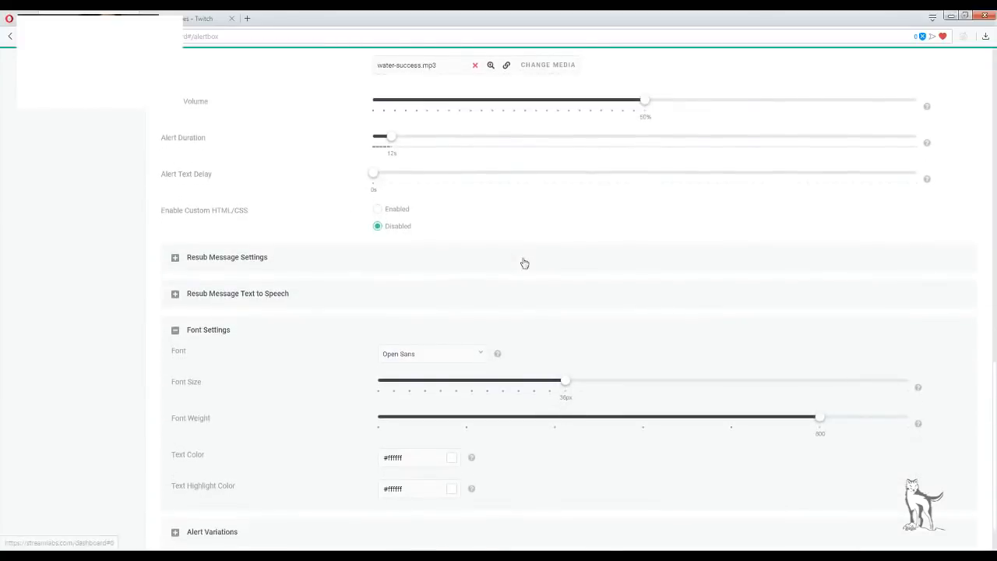
{"action": "scroll", "coordinate": [535, 254], "scroll_direction": "down", "scroll_amount": 1}
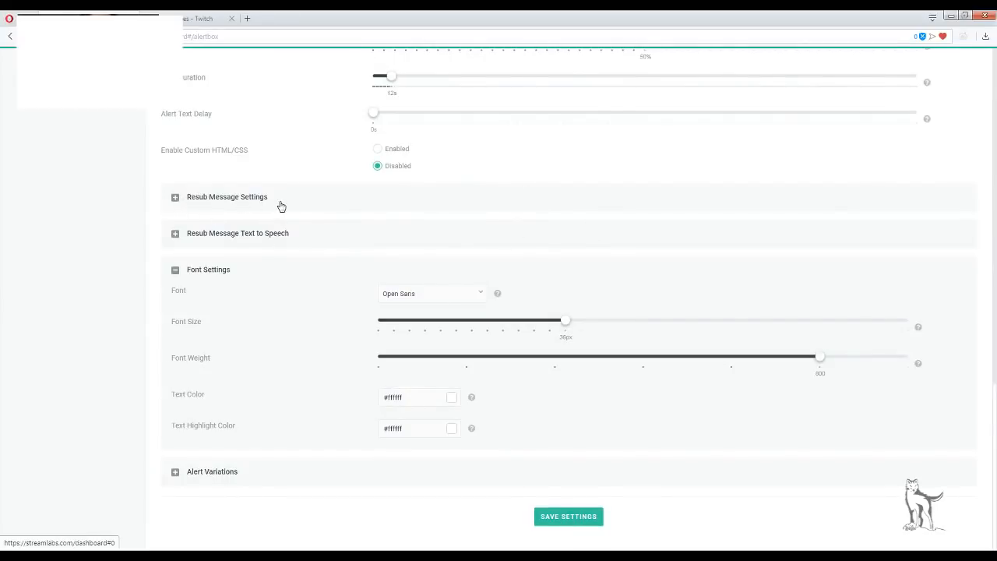
- Expand the subscription alert's Resub Message Settings and review the message display, emote, font and text color options
{"action": "left_click", "coordinate": [176, 200]}
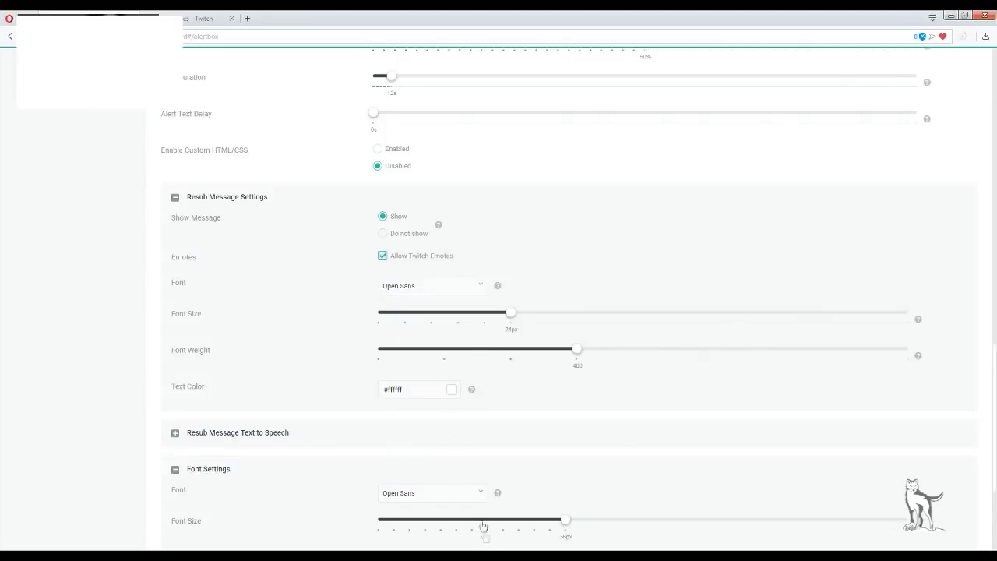
{"action": "scroll", "coordinate": [436, 416], "scroll_direction": "down", "scroll_amount": 1}
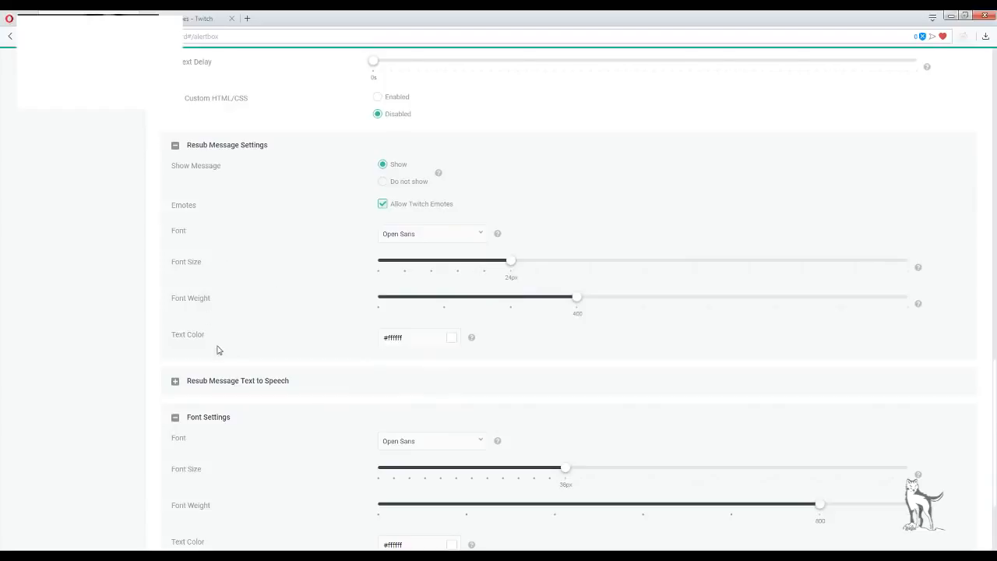
{"action": "scroll", "coordinate": [91, 269], "scroll_direction": "down", "scroll_amount": 2}
- Expand the Resub Message Text to Speech settings and look through the available voices
{"action": "left_click", "coordinate": [204, 233]}
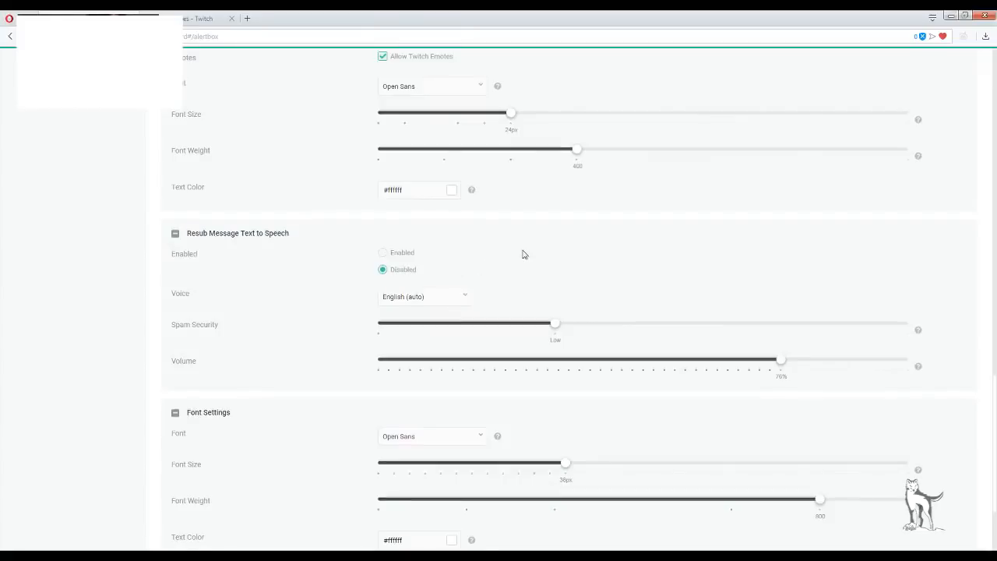
{"action": "scroll", "coordinate": [523, 255], "scroll_direction": "down", "scroll_amount": 1}
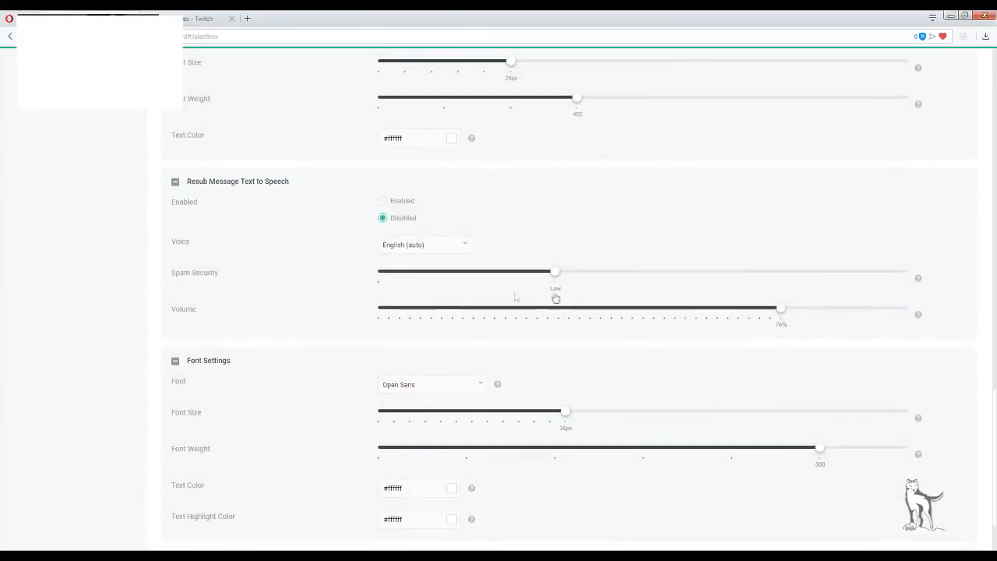
{"action": "left_click", "coordinate": [455, 253]}
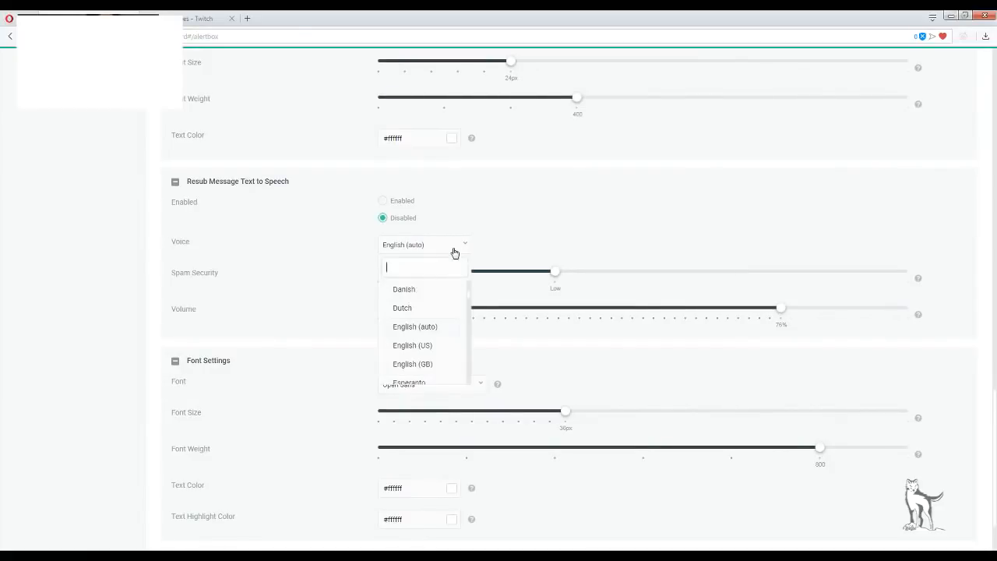
{"action": "scroll", "coordinate": [438, 334], "scroll_direction": "down", "scroll_amount": 1}
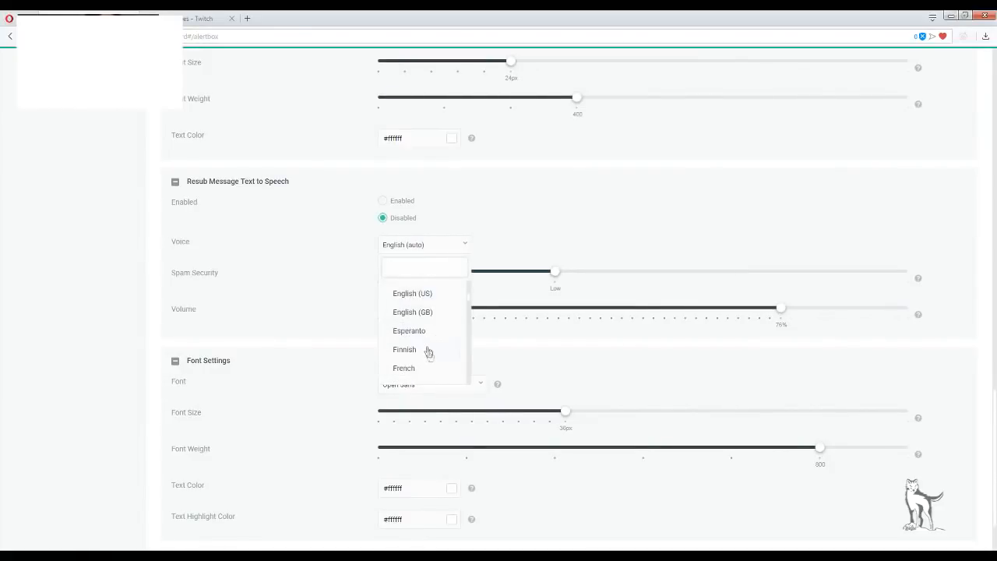
{"action": "left_click", "coordinate": [457, 252]}
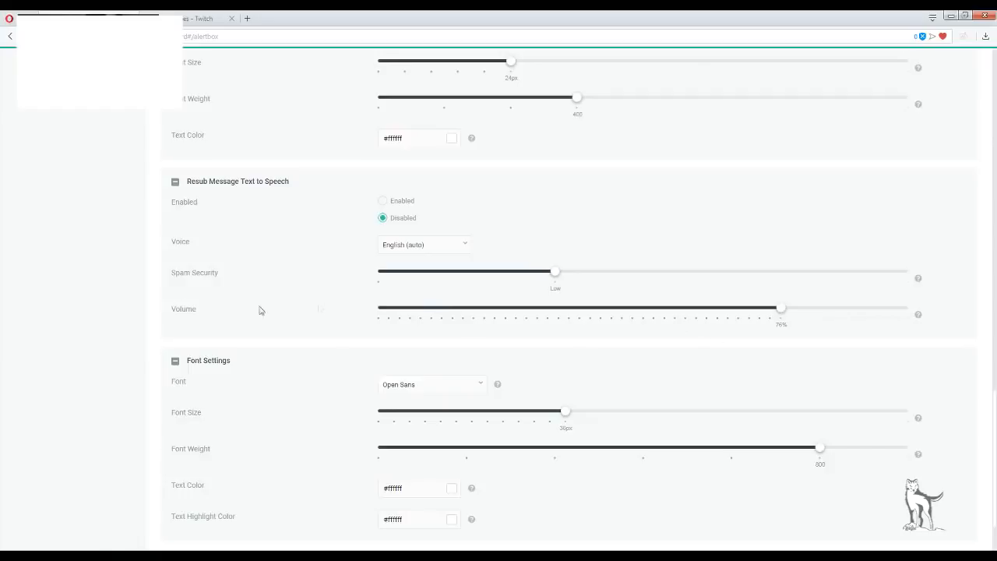
- Expand the subscription alert's Alert Variations and add a variation with the current settings
{"action": "scroll", "coordinate": [608, 310], "scroll_direction": "down", "scroll_amount": 1}
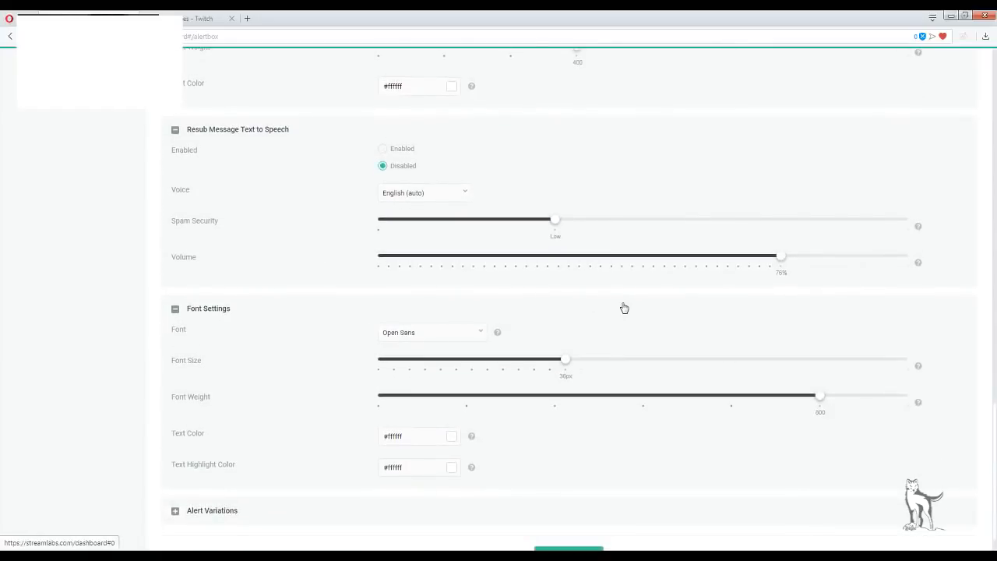
{"action": "scroll", "coordinate": [624, 309], "scroll_direction": "down", "scroll_amount": 1}
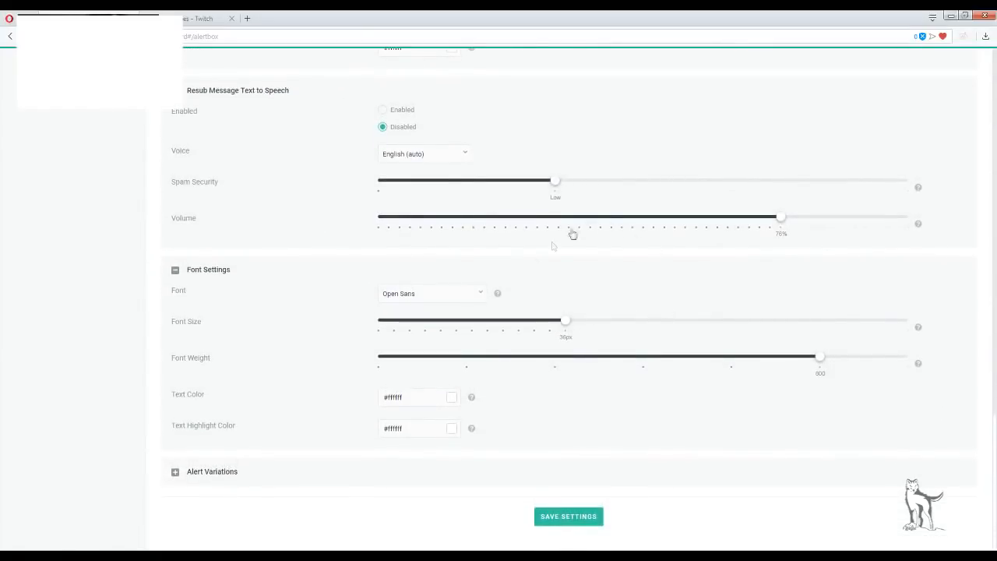
{"action": "left_click", "coordinate": [206, 477]}
{"action": "scroll", "coordinate": [314, 474], "scroll_direction": "down", "scroll_amount": 2}
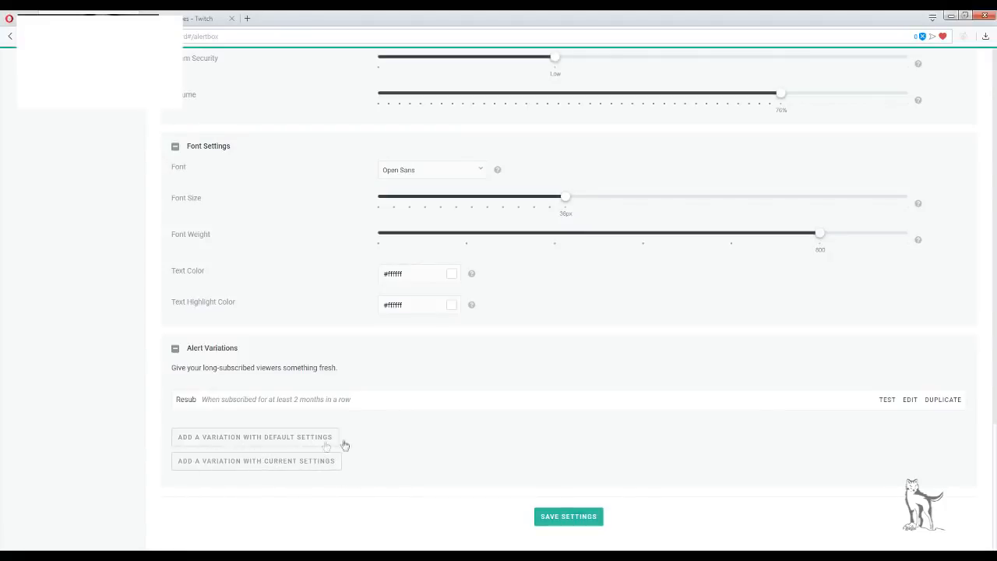
{"action": "left_click", "coordinate": [285, 466]}
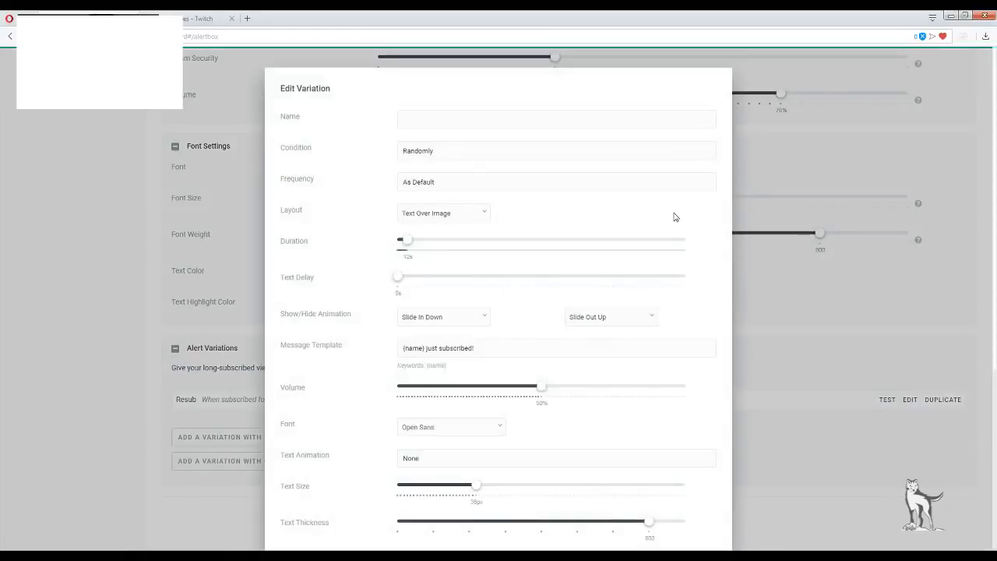
- Examine the new variation's options, including the available conditions, frequency, layout, duration, animation, message template, text, image and sound
{"action": "scroll", "coordinate": [678, 219], "scroll_direction": "down", "scroll_amount": 3}
{"action": "scroll", "coordinate": [680, 222], "scroll_direction": "up", "scroll_amount": 3}
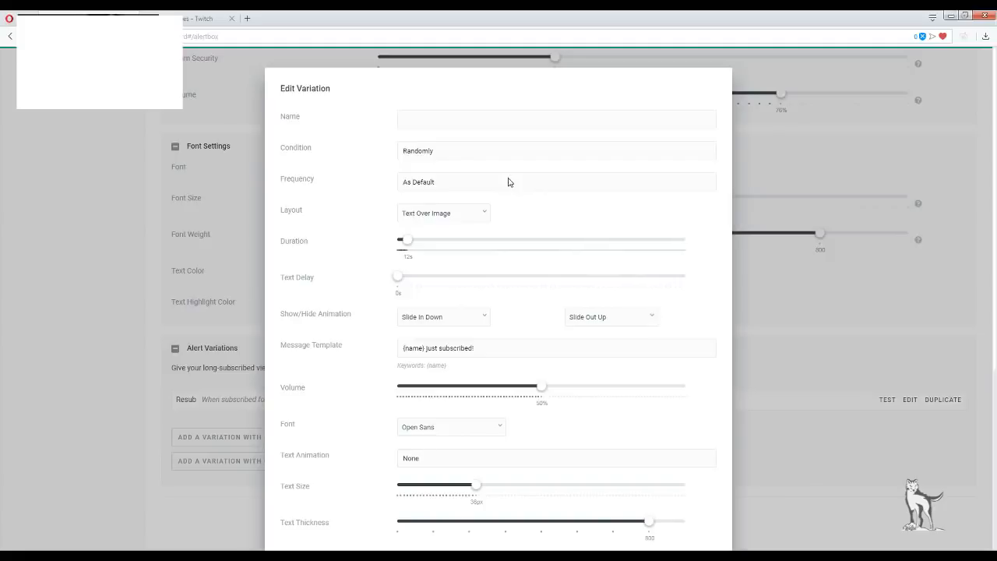
{"action": "scroll", "coordinate": [585, 236], "scroll_direction": "down", "scroll_amount": 4}
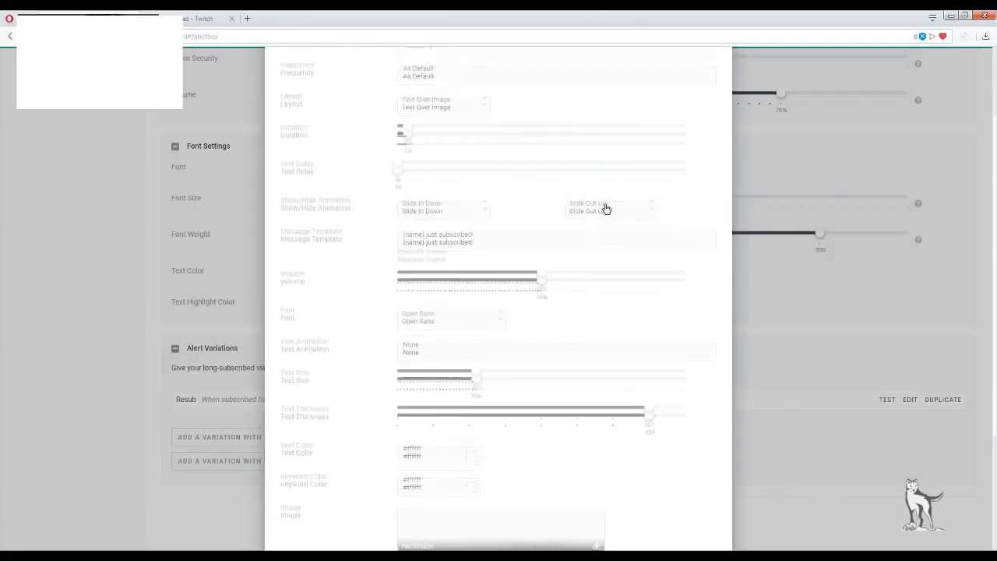
{"action": "scroll", "coordinate": [628, 232], "scroll_direction": "up", "scroll_amount": 4}
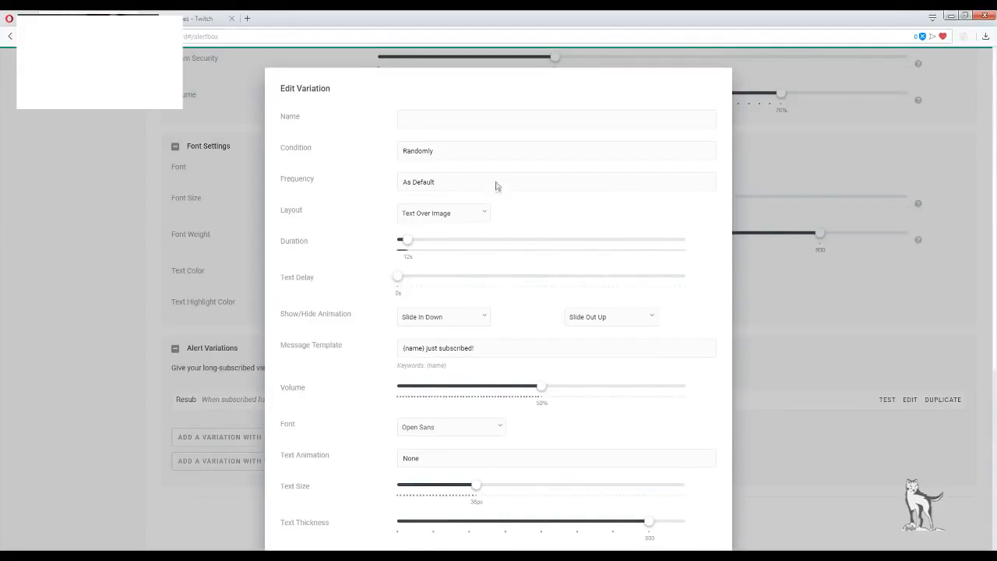
{"action": "scroll", "coordinate": [542, 202], "scroll_direction": "down", "scroll_amount": 1}
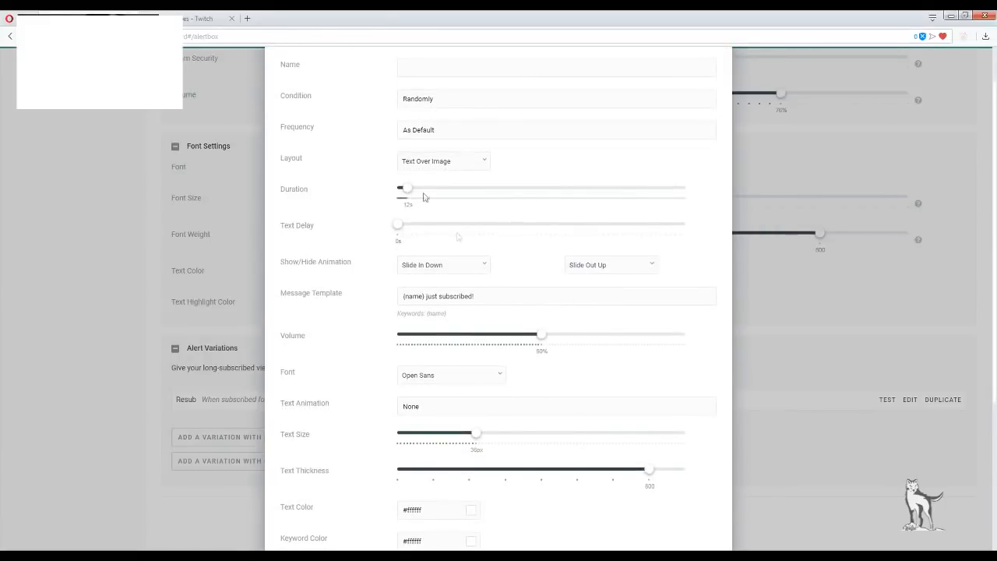
{"action": "left_click", "coordinate": [432, 101]}
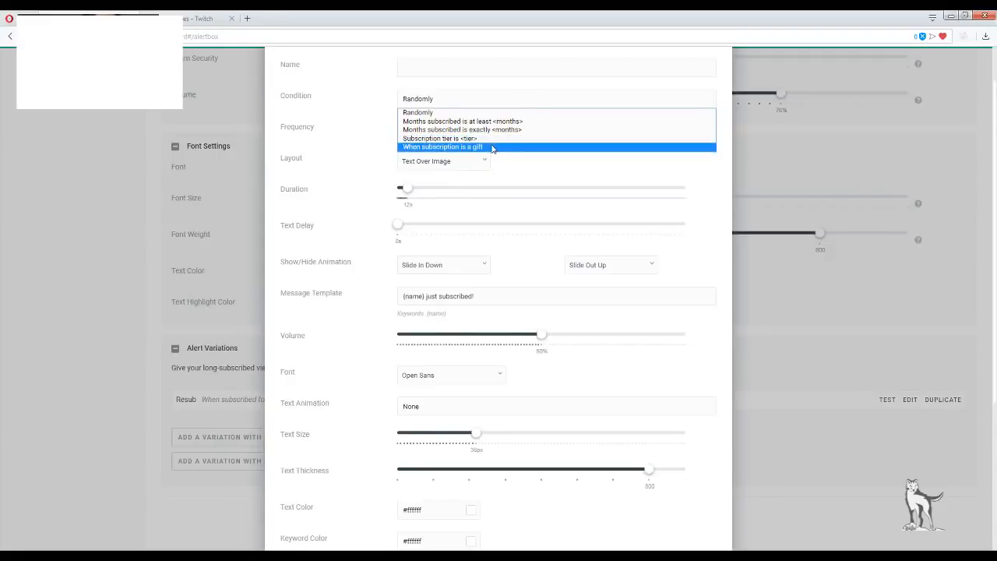
{"action": "scroll", "coordinate": [380, 185], "scroll_direction": "up", "scroll_amount": 1}
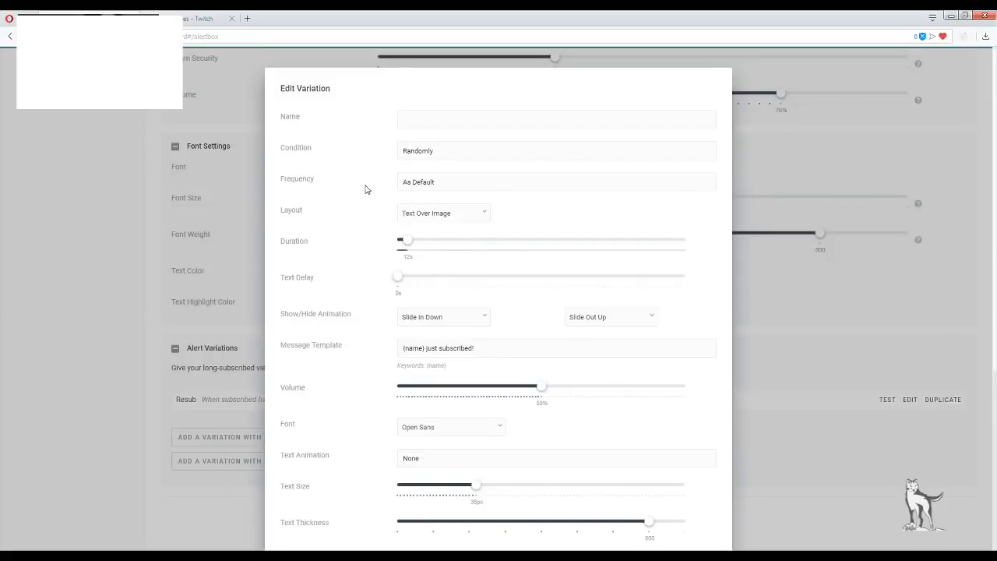
{"action": "scroll", "coordinate": [364, 187], "scroll_direction": "down", "scroll_amount": 3}
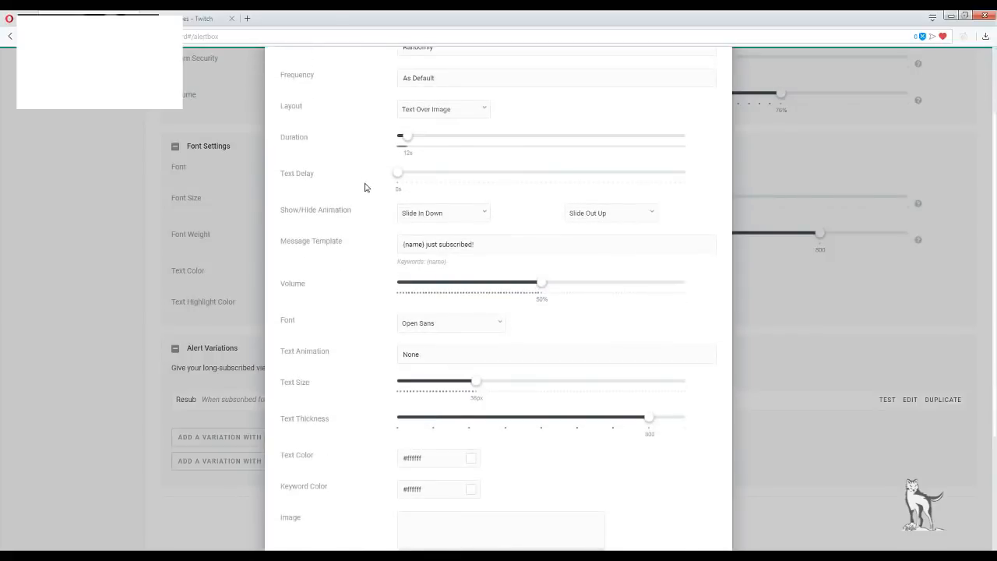
{"action": "scroll", "coordinate": [365, 187], "scroll_direction": "down", "scroll_amount": 1}
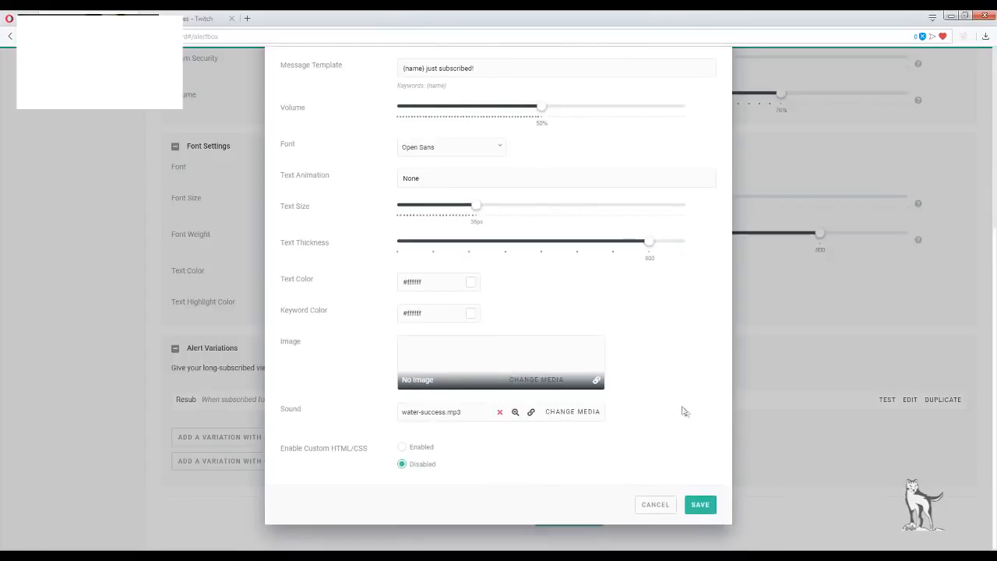
- Save the new variation and save the subscription alert settings
{"action": "left_click", "coordinate": [701, 504]}
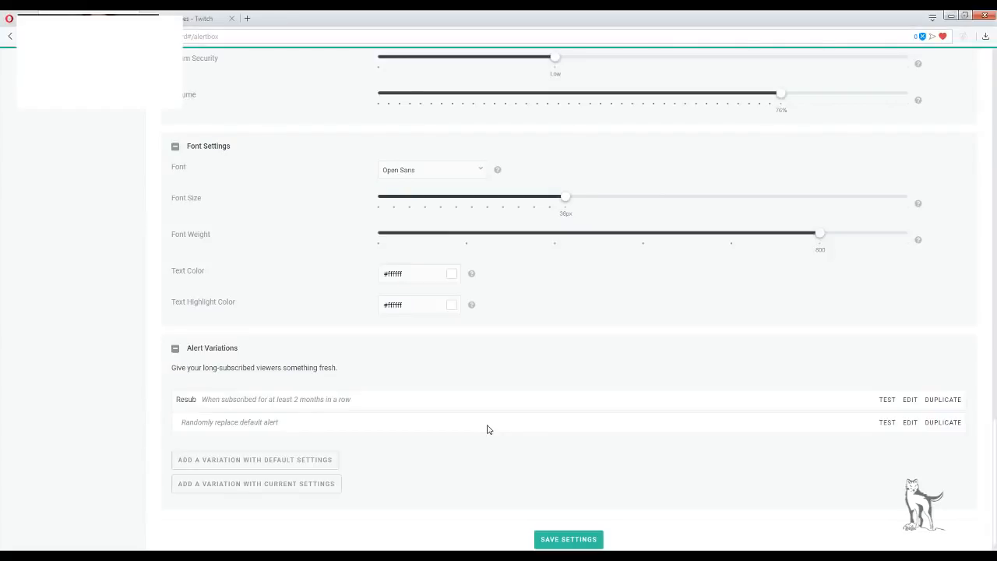
{"action": "scroll", "coordinate": [559, 456], "scroll_direction": "down", "scroll_amount": 1}
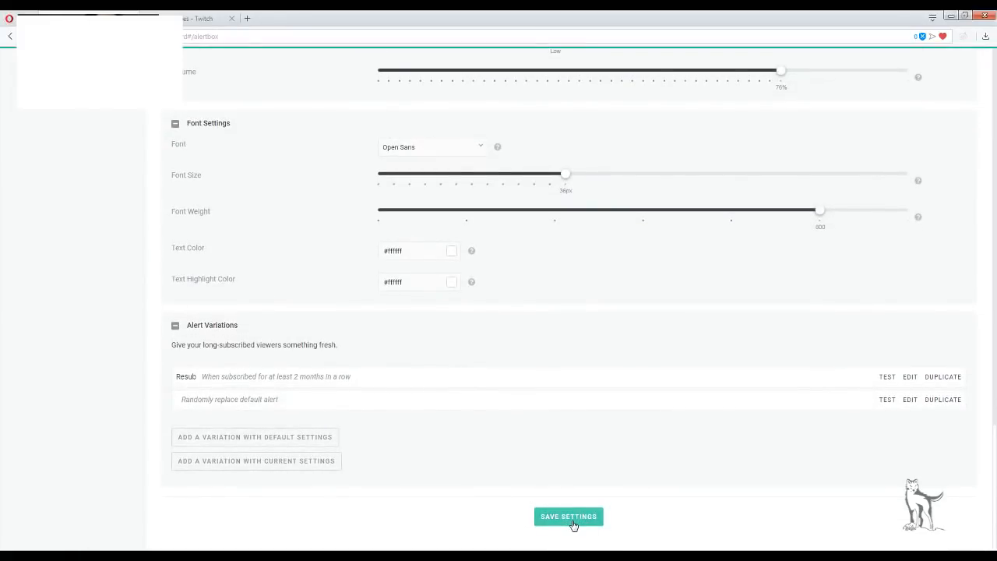
{"action": "left_click", "coordinate": [577, 518]}
- Switch from the subscription alert settings to the donation alert settings
{"action": "scroll", "coordinate": [658, 484], "scroll_direction": "up", "scroll_amount": 10}
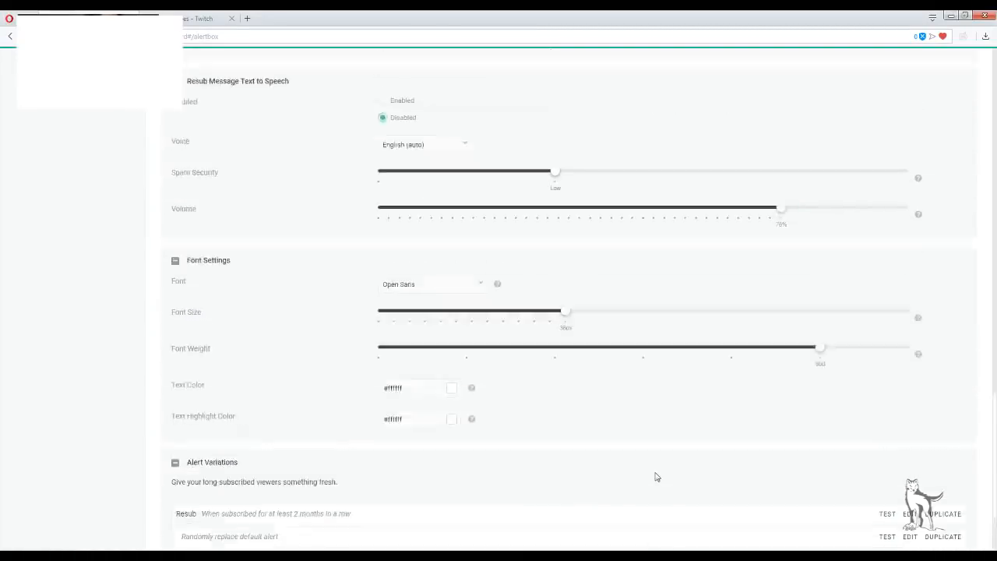
{"action": "scroll", "coordinate": [656, 477], "scroll_direction": "up", "scroll_amount": 6}
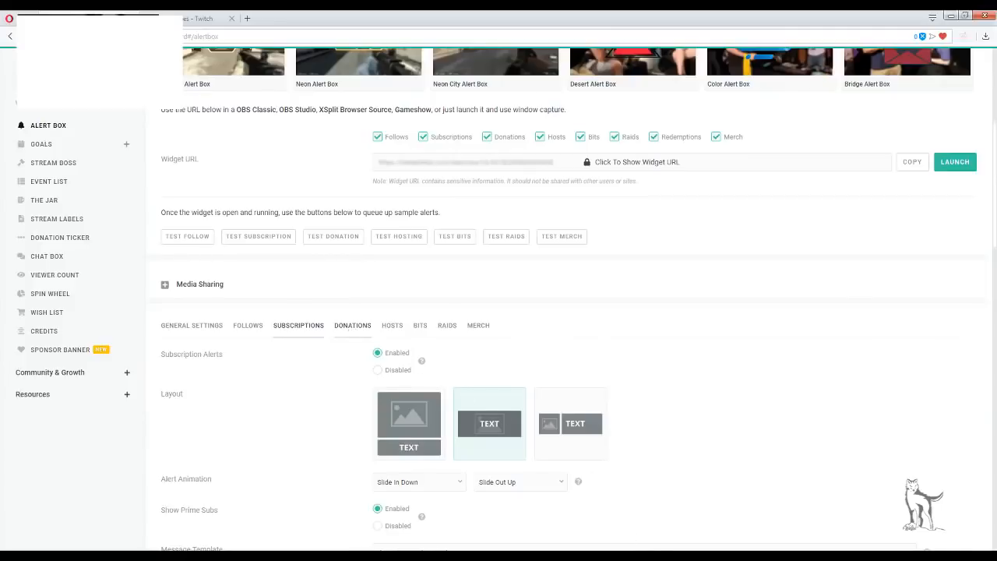
{"action": "left_click", "coordinate": [352, 327]}
- Expand the donation alert's Text to Speech settings and review them along with the minimum amounts, message template, image and sound
{"action": "scroll", "coordinate": [189, 173], "scroll_direction": "down", "scroll_amount": 5}
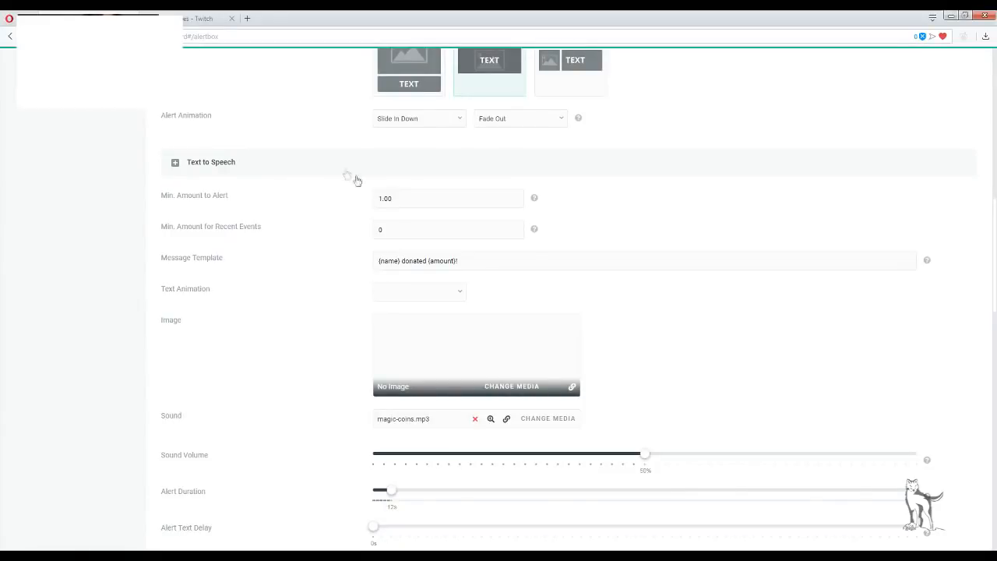
{"action": "left_click", "coordinate": [197, 165]}
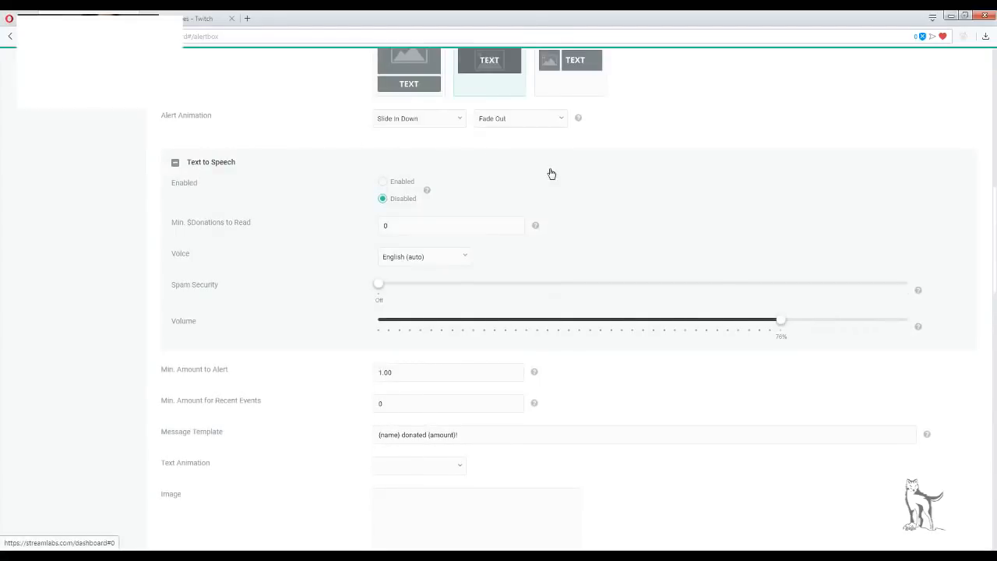
{"action": "scroll", "coordinate": [303, 196], "scroll_direction": "down", "scroll_amount": 1}
{"action": "scroll", "coordinate": [315, 209], "scroll_direction": "down", "scroll_amount": 1}
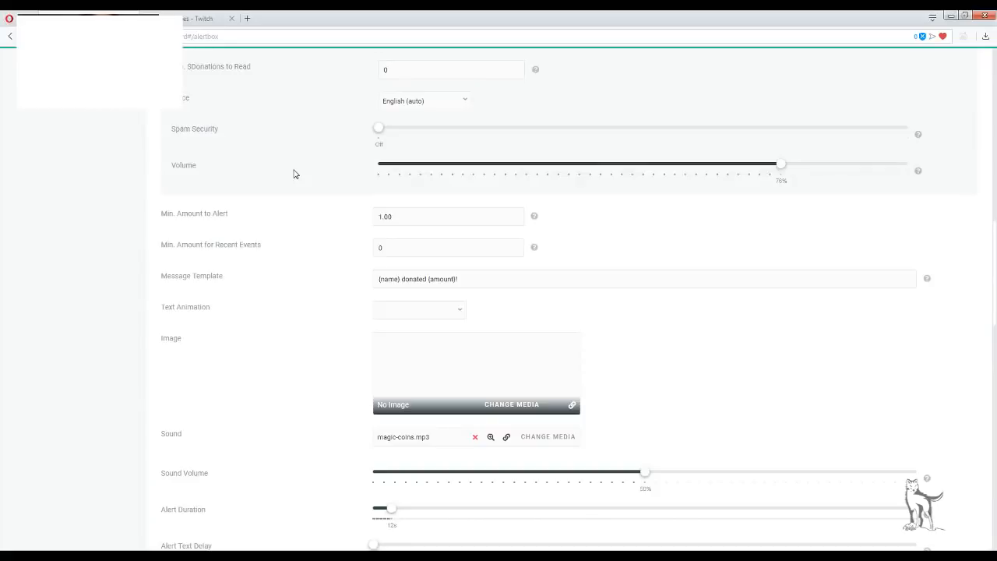
{"action": "scroll", "coordinate": [421, 257], "scroll_direction": "down", "scroll_amount": 2}
{"action": "scroll", "coordinate": [319, 156], "scroll_direction": "up", "scroll_amount": 1}
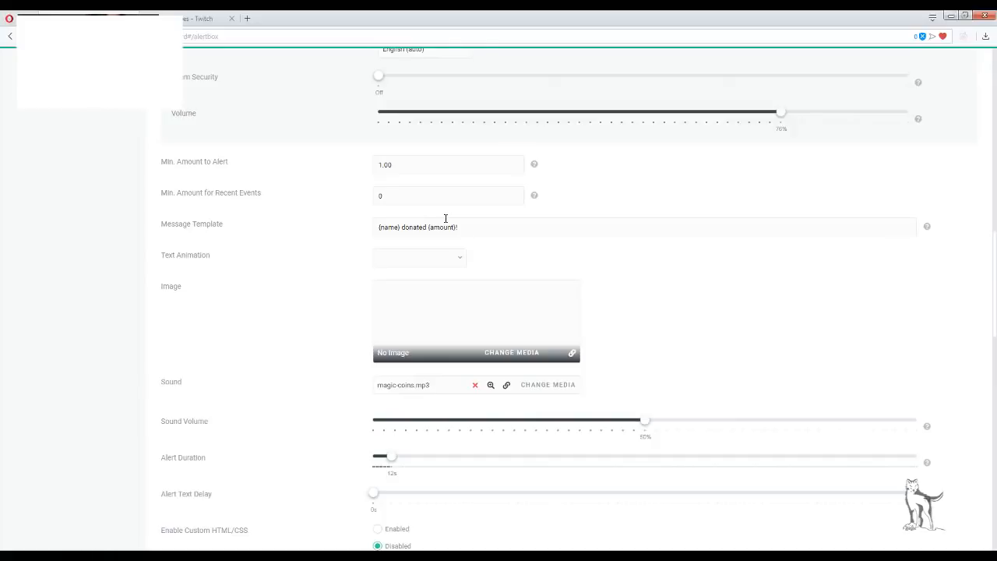
{"action": "scroll", "coordinate": [446, 218], "scroll_direction": "up", "scroll_amount": 1}
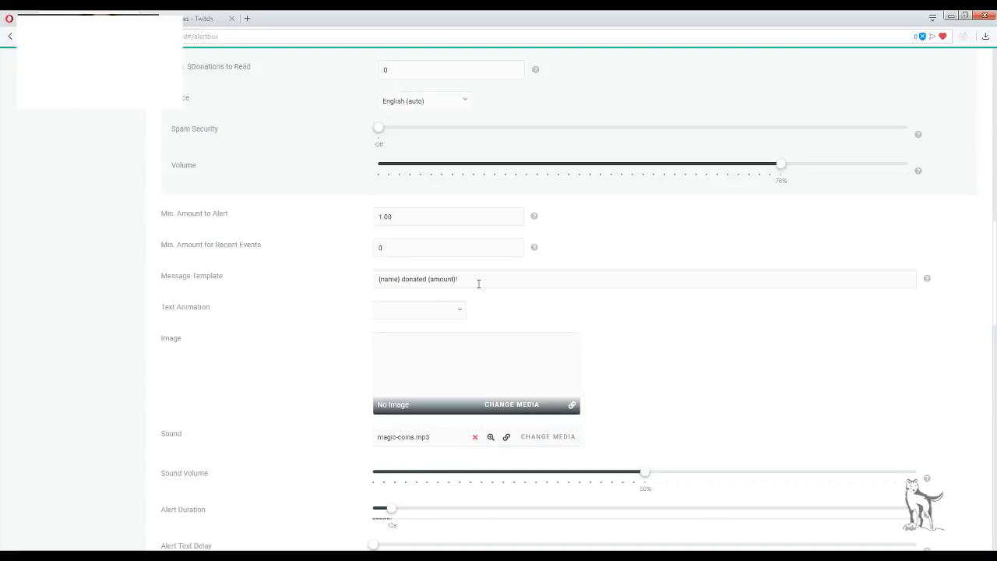
{"action": "scroll", "coordinate": [498, 238], "scroll_direction": "down", "scroll_amount": 1}
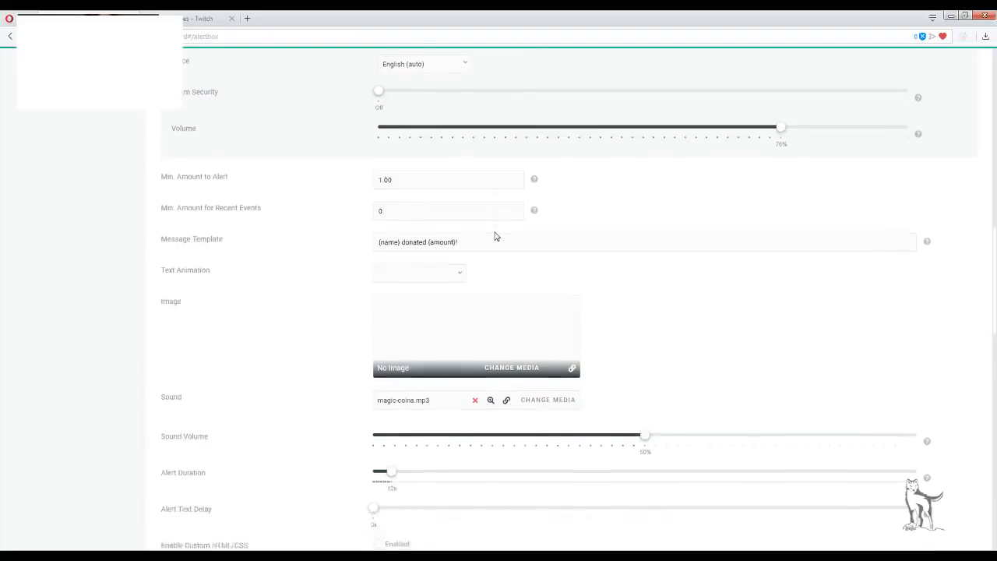
- Examine the donation alert's remaining options, including Donation GIFs, Donator Message Settings, Font Settings and Alert Variations
{"action": "scroll", "coordinate": [496, 231], "scroll_direction": "down", "scroll_amount": 8}
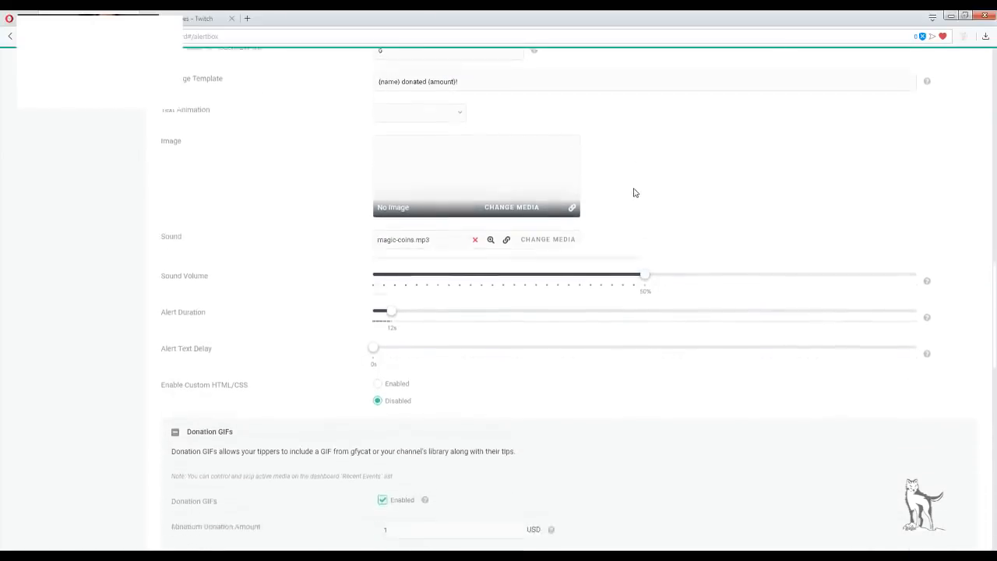
{"action": "scroll", "coordinate": [646, 152], "scroll_direction": "up", "scroll_amount": 1}
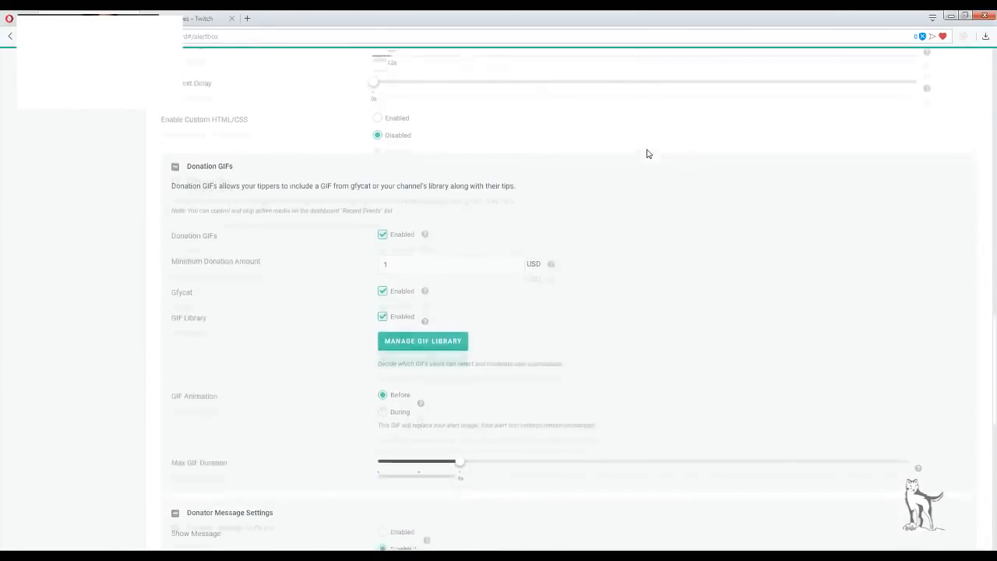
{"action": "scroll", "coordinate": [646, 154], "scroll_direction": "down", "scroll_amount": 6}
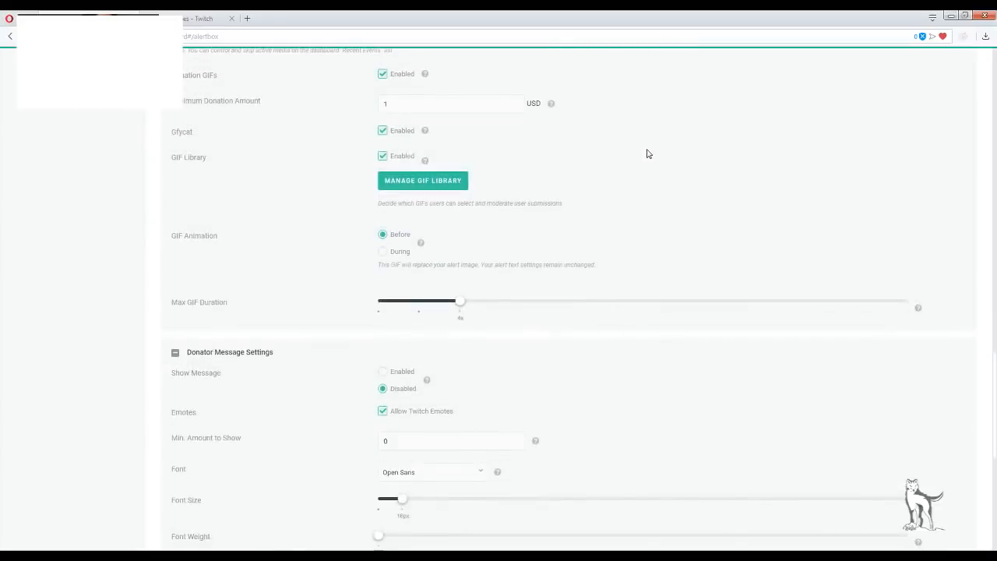
{"action": "scroll", "coordinate": [646, 153], "scroll_direction": "down", "scroll_amount": 2}
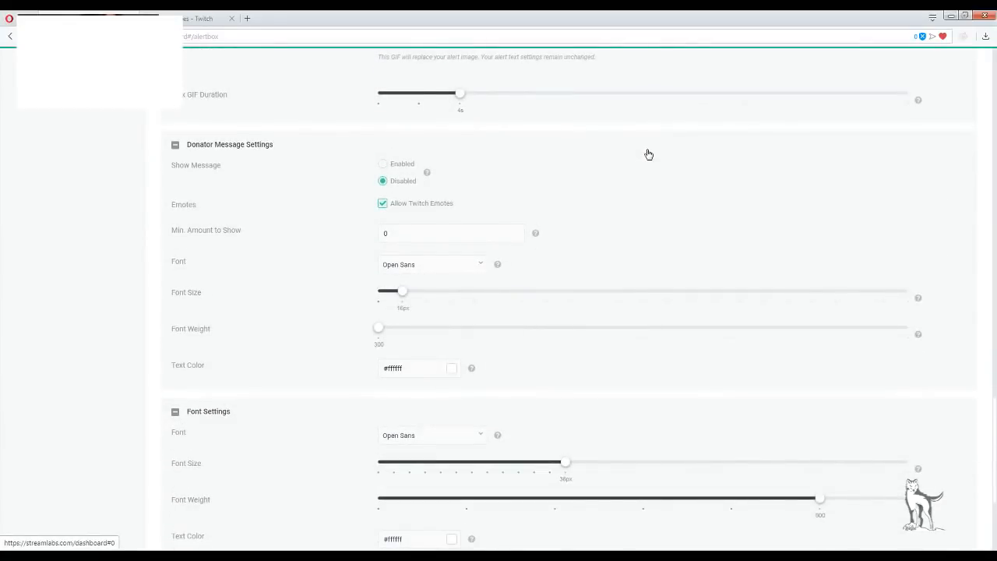
{"action": "scroll", "coordinate": [648, 155], "scroll_direction": "down", "scroll_amount": 1}
{"action": "scroll", "coordinate": [648, 154], "scroll_direction": "down", "scroll_amount": 2}
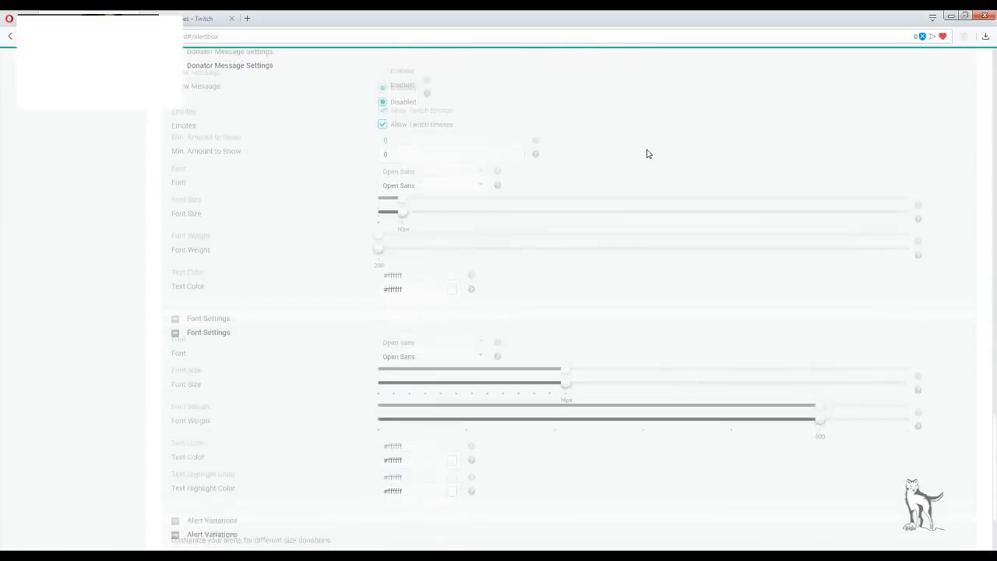
{"action": "scroll", "coordinate": [647, 154], "scroll_direction": "down", "scroll_amount": 1}
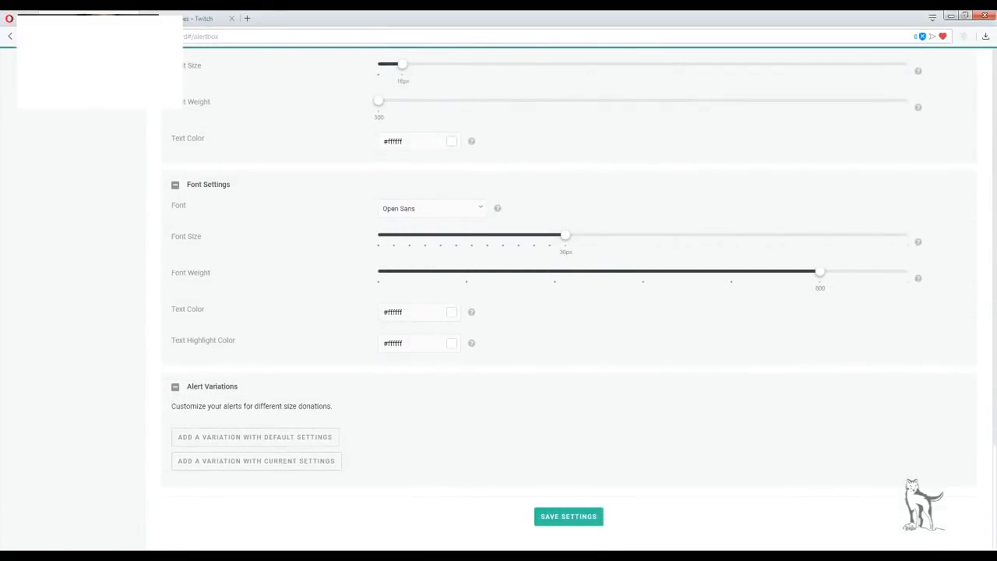
- Save the donation alert settings and return to the beginning of the donation alert options
{"action": "left_click", "coordinate": [576, 519]}
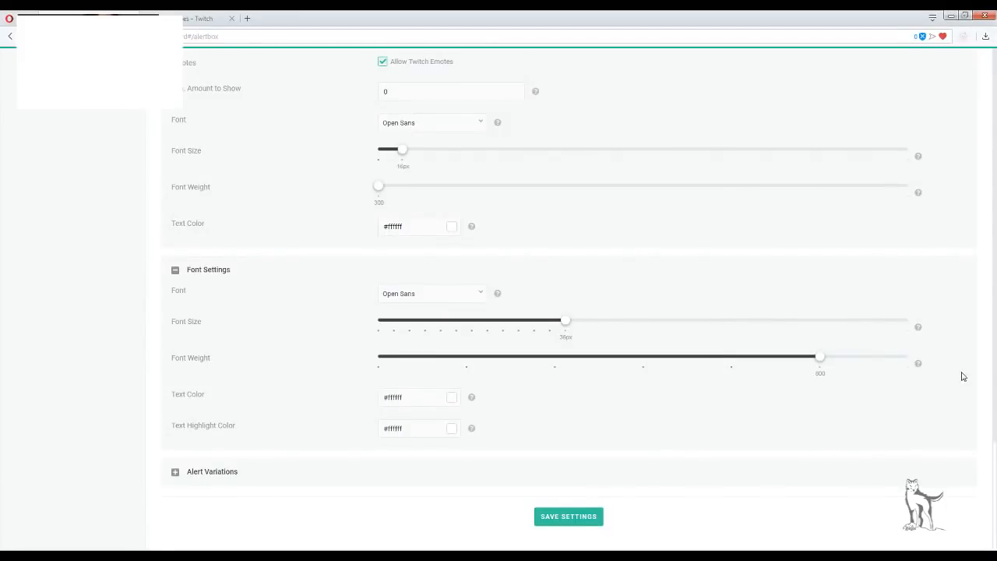
{"action": "scroll", "coordinate": [962, 377], "scroll_direction": "up", "scroll_amount": 10}
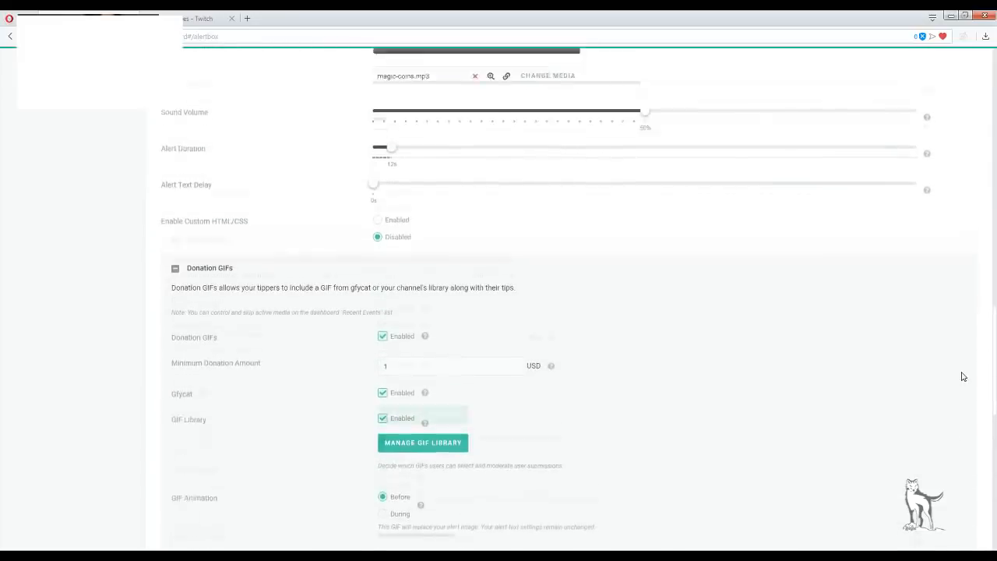
{"action": "scroll", "coordinate": [962, 377], "scroll_direction": "up", "scroll_amount": 10}
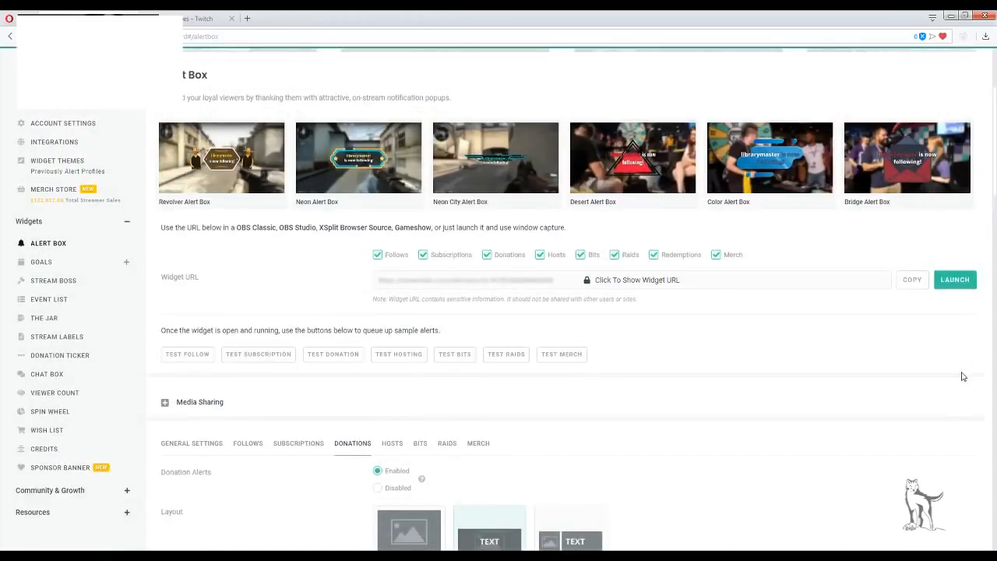
{"action": "scroll", "coordinate": [963, 376], "scroll_direction": "down", "scroll_amount": 3}
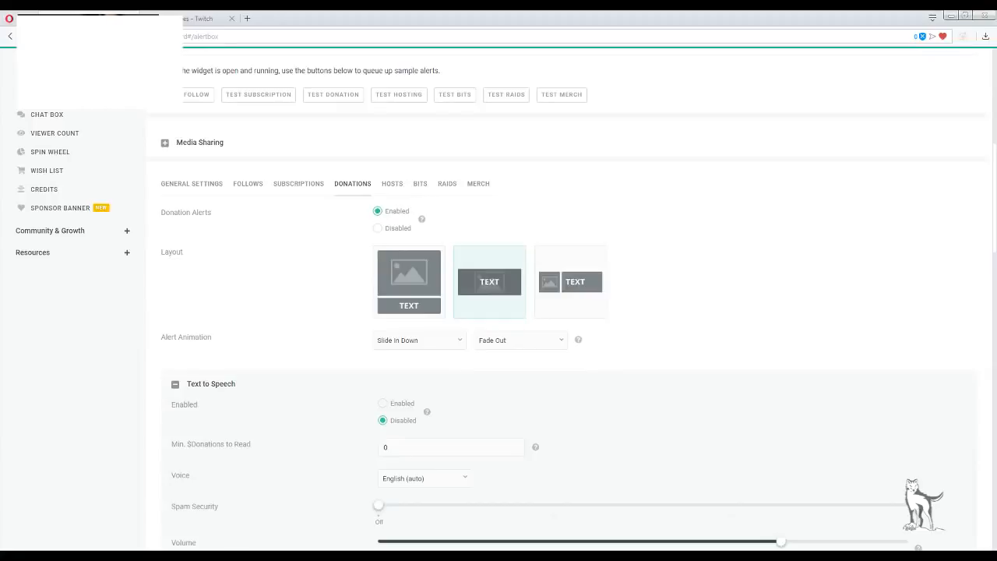
- Switch to OBS and move its window off the donation alert's main settings
{"action": "key", "text": "alt+Tab"}
{"action": "left_click_drag", "start_coordinate": [351, 114], "coordinate": [638, 140]}
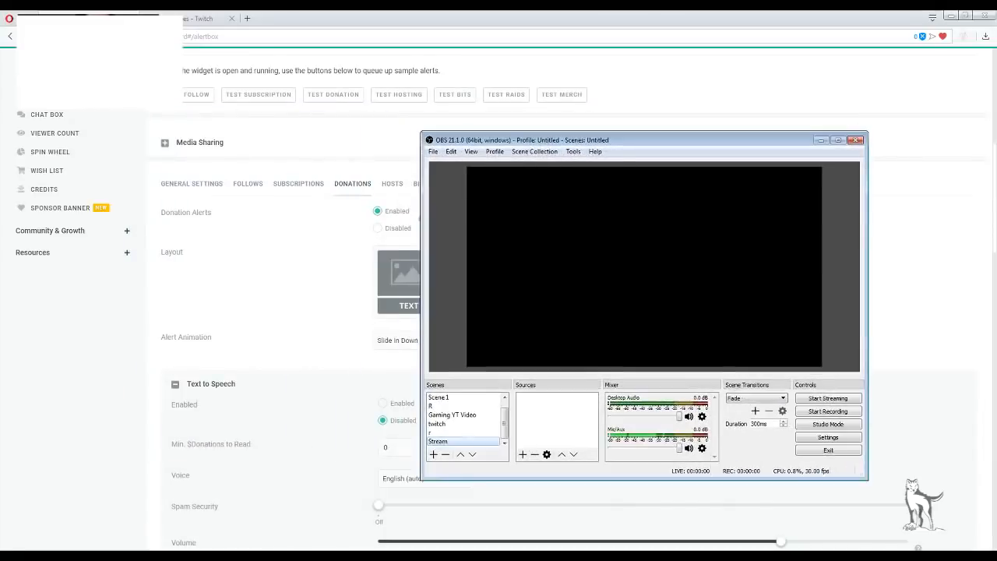
{"action": "left_click_drag", "start_coordinate": [639, 140], "coordinate": [735, 99]}
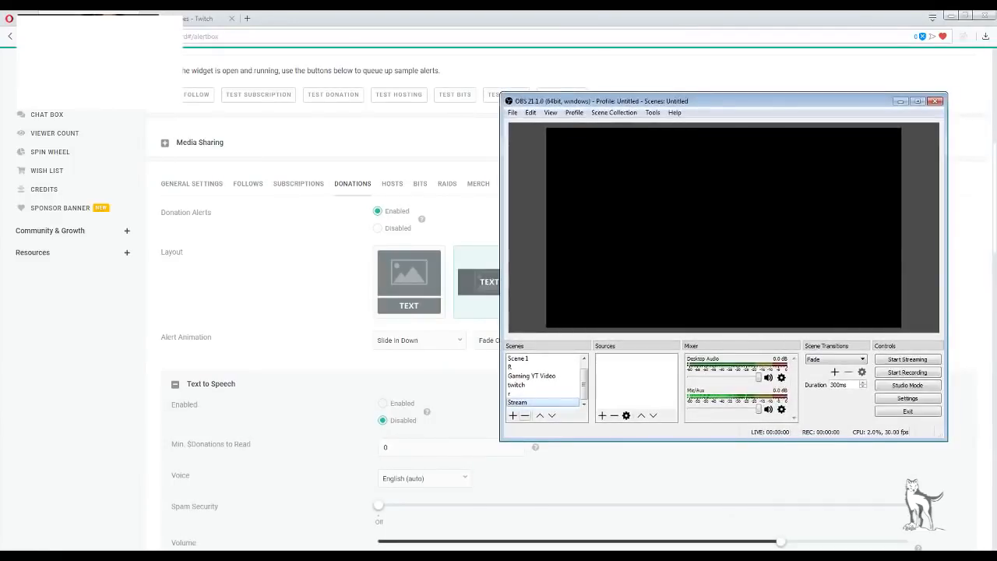
- Add a new Browser source named Browser to the Stream scene
{"action": "left_click", "coordinate": [544, 402]}
{"action": "right_click", "coordinate": [606, 370]}
{"action": "key", "text": "Escape"}
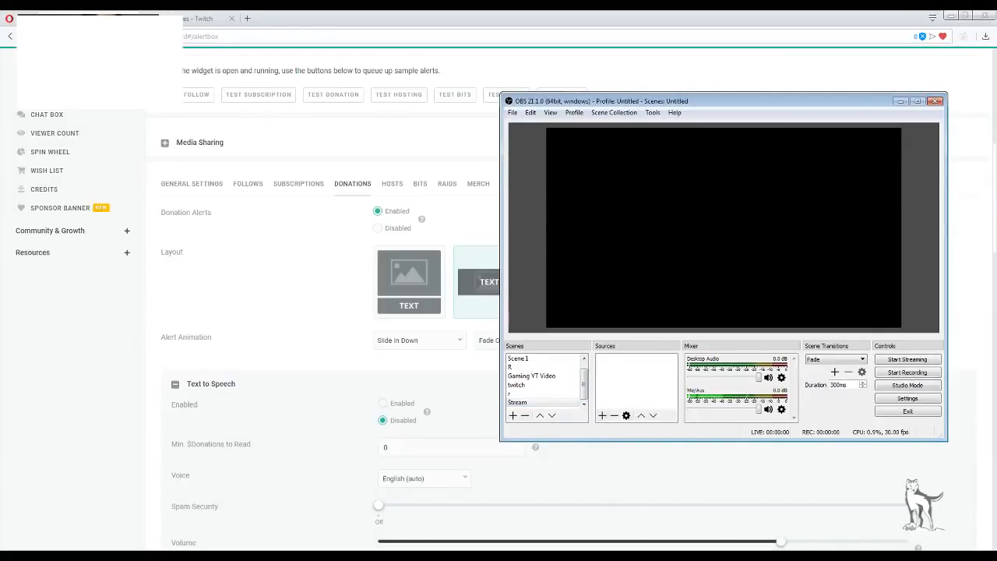
{"action": "right_click", "coordinate": [626, 363]}
{"action": "mouse_move", "coordinate": [652, 370]}
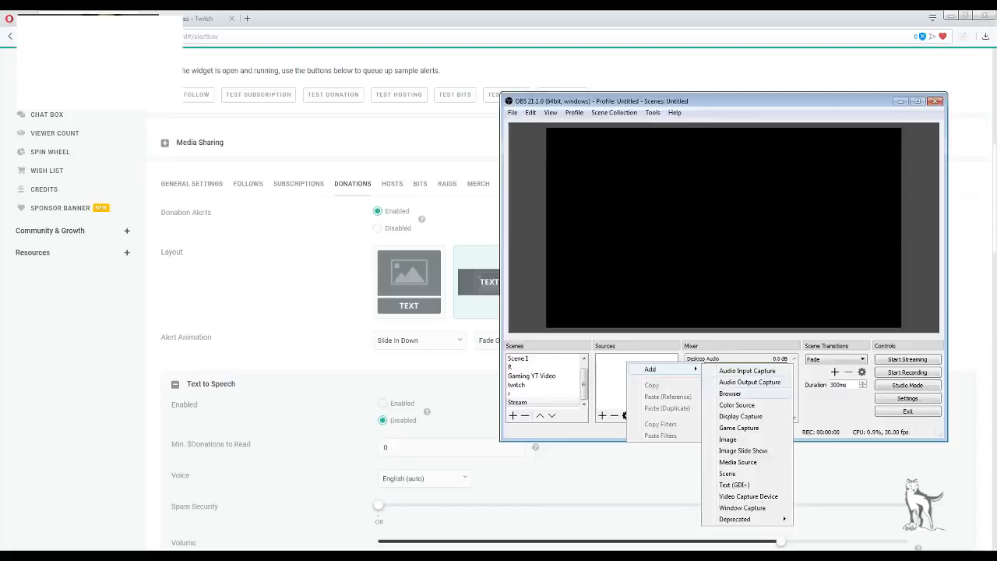
{"action": "right_click", "coordinate": [610, 371]}
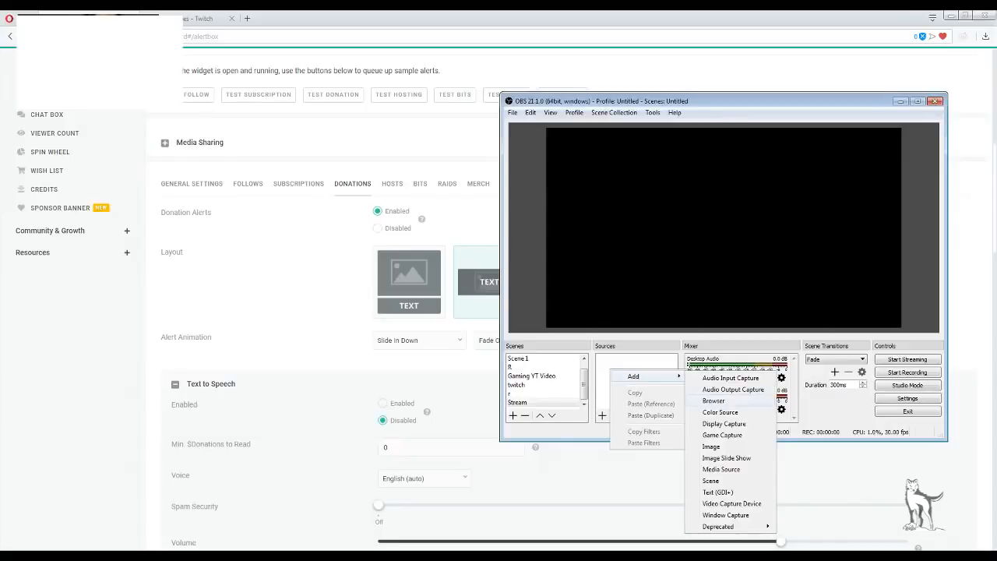
{"action": "left_click", "coordinate": [714, 400]}
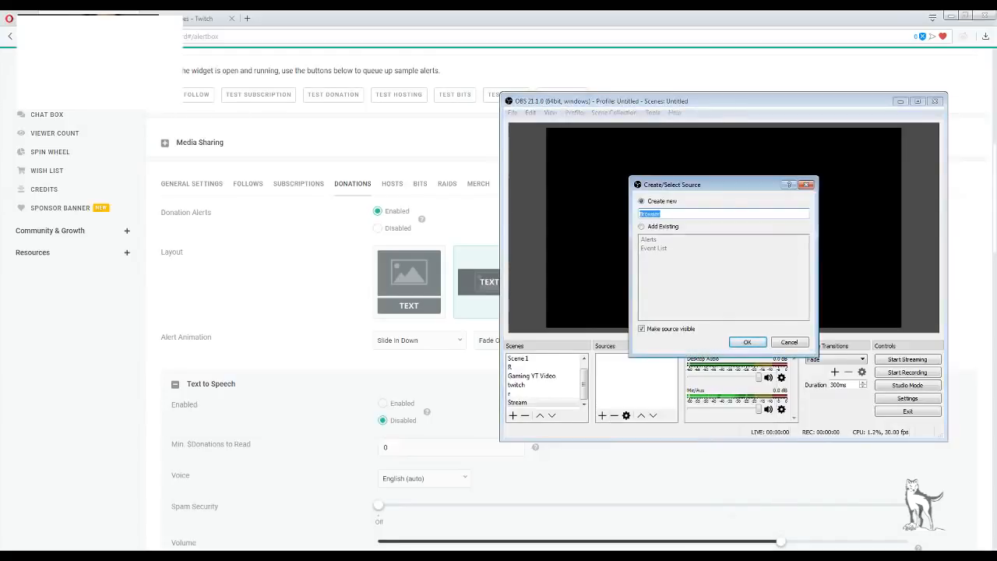
{"action": "left_click", "coordinate": [750, 343]}
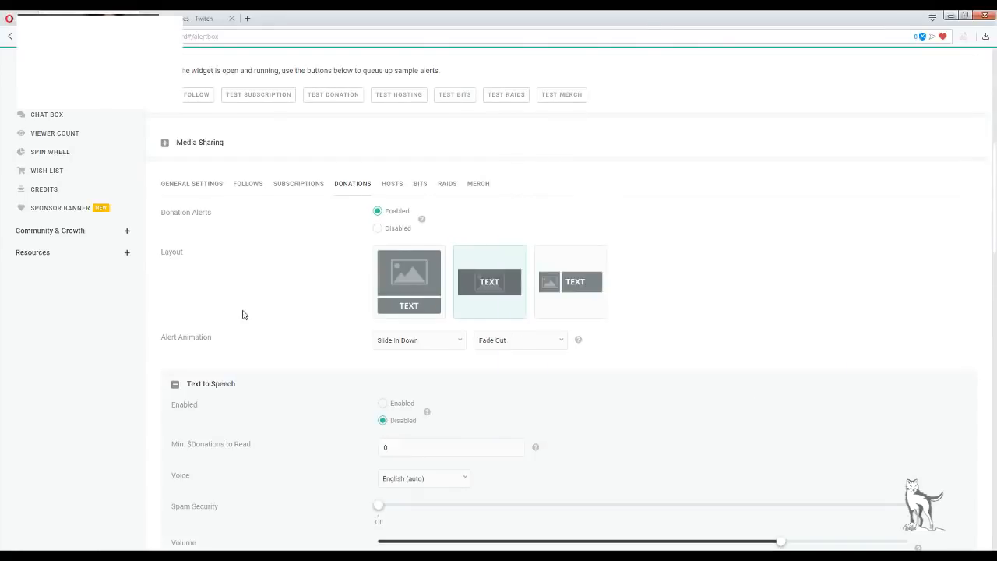
- Switch to the Streamlabs Alert Box page, reveal the widget URL and copy it
{"action": "scroll", "coordinate": [641, 340], "scroll_direction": "up", "scroll_amount": 5}
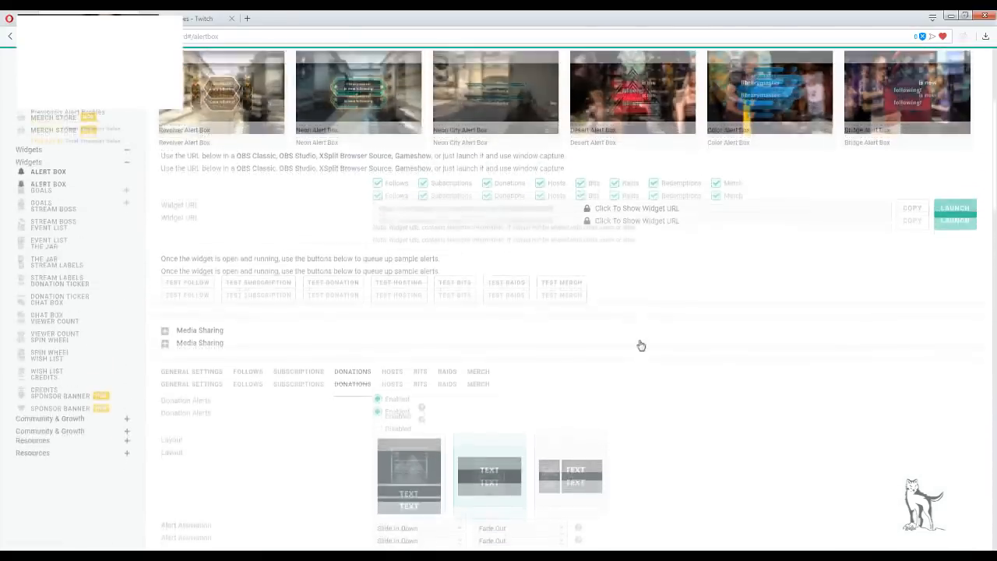
{"action": "scroll", "coordinate": [619, 363], "scroll_direction": "up", "scroll_amount": 2}
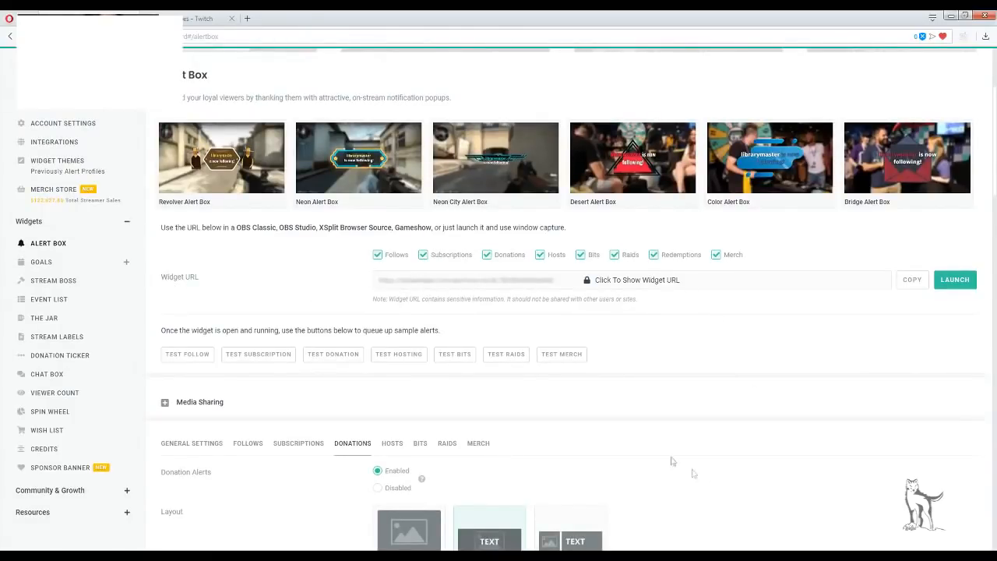
{"action": "left_click", "coordinate": [617, 290]}
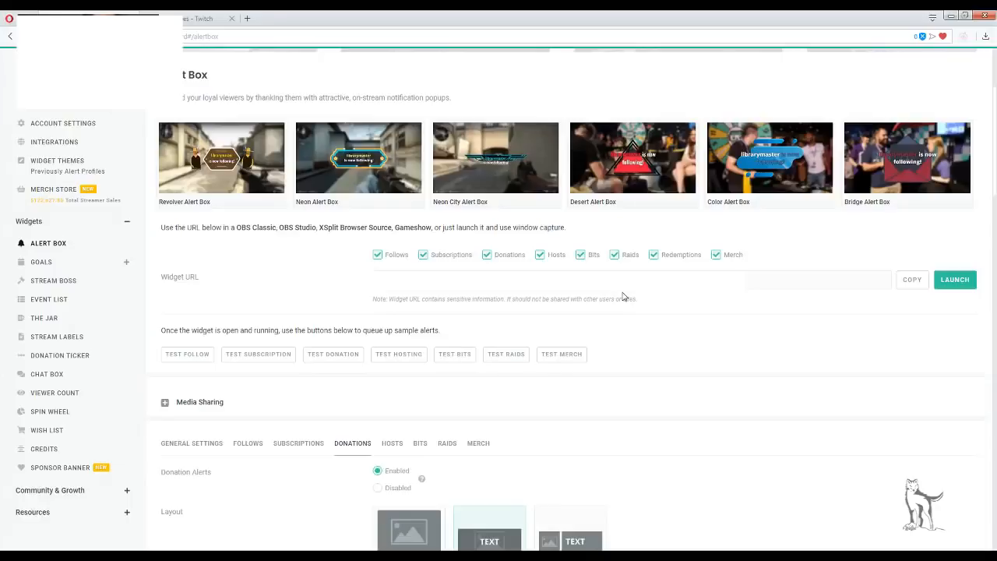
- Switch to OBS, replace the Browser source's URL with the copied private widget URL and accept the source properties
{"action": "key", "text": "alt+Tab"}
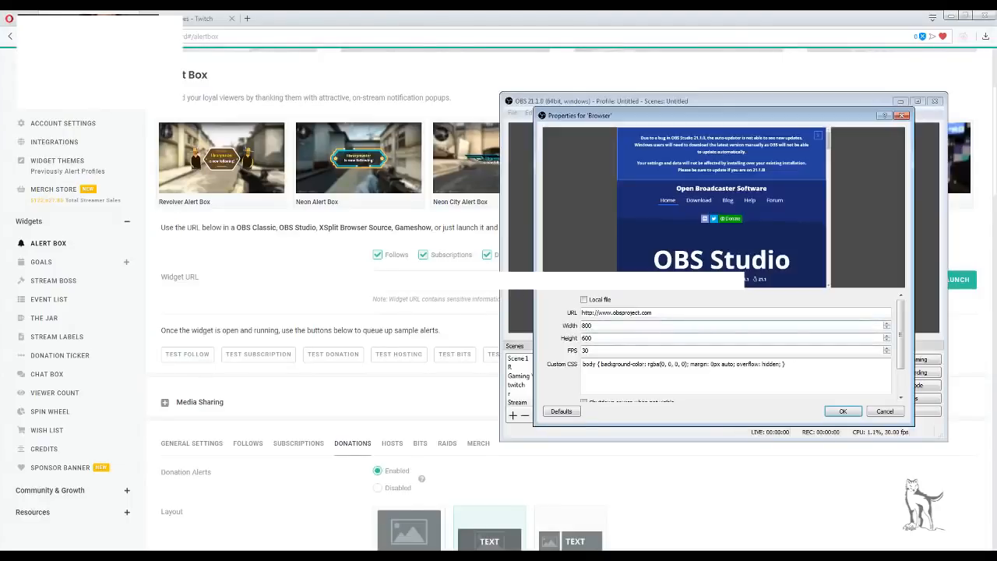
{"action": "left_click_drag", "start_coordinate": [654, 313], "coordinate": [580, 312]}
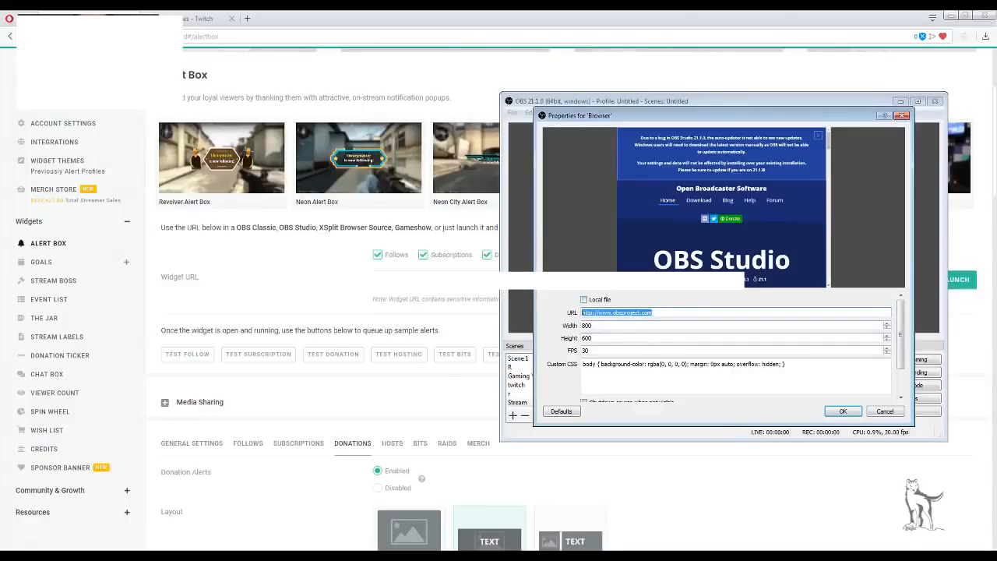
{"action": "key", "text": "ctrl+v"}
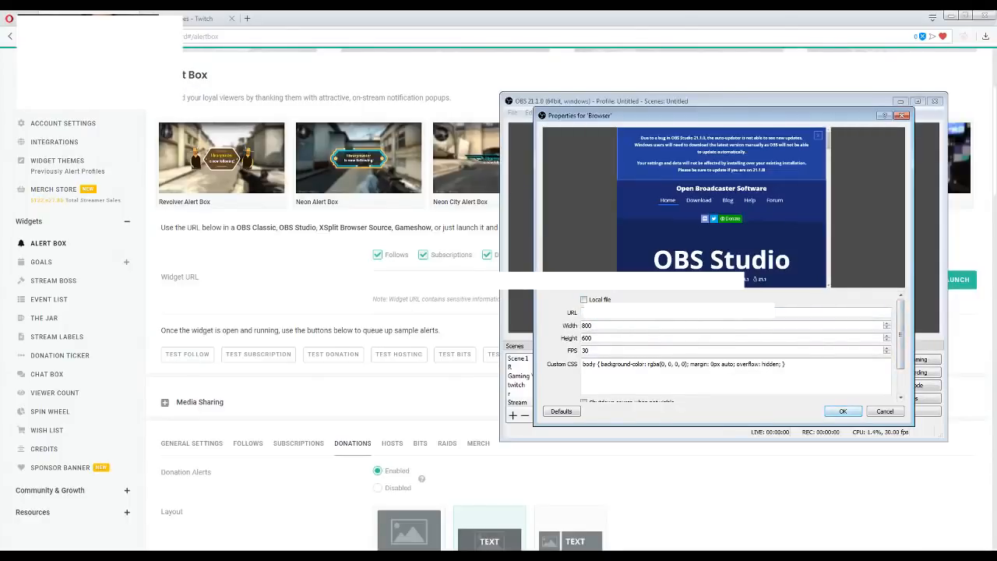
{"action": "left_click", "coordinate": [844, 411]}
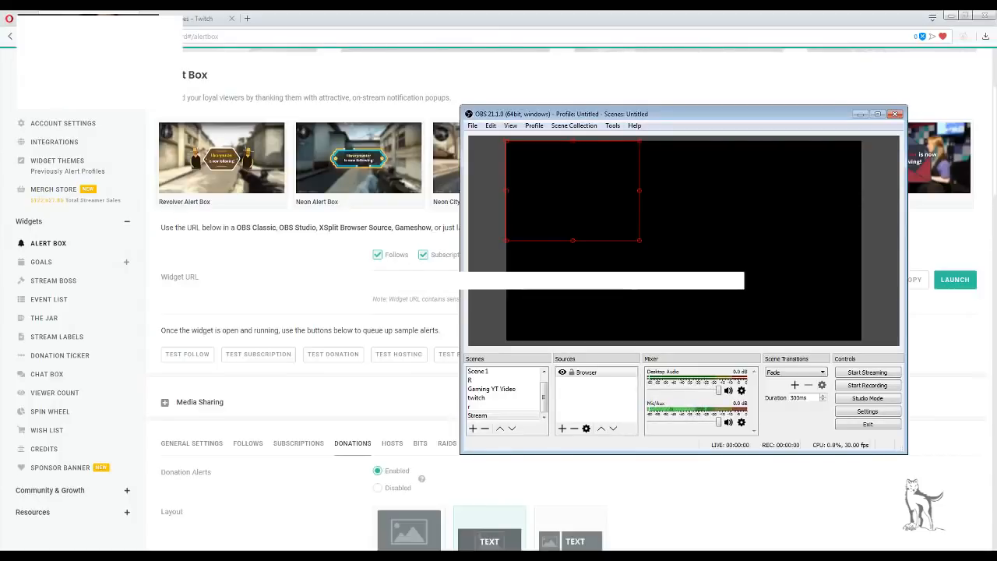
- Switch back to the Streamlabs Alert Box page and send a test follow alert
{"action": "left_click", "coordinate": [442, 379]}
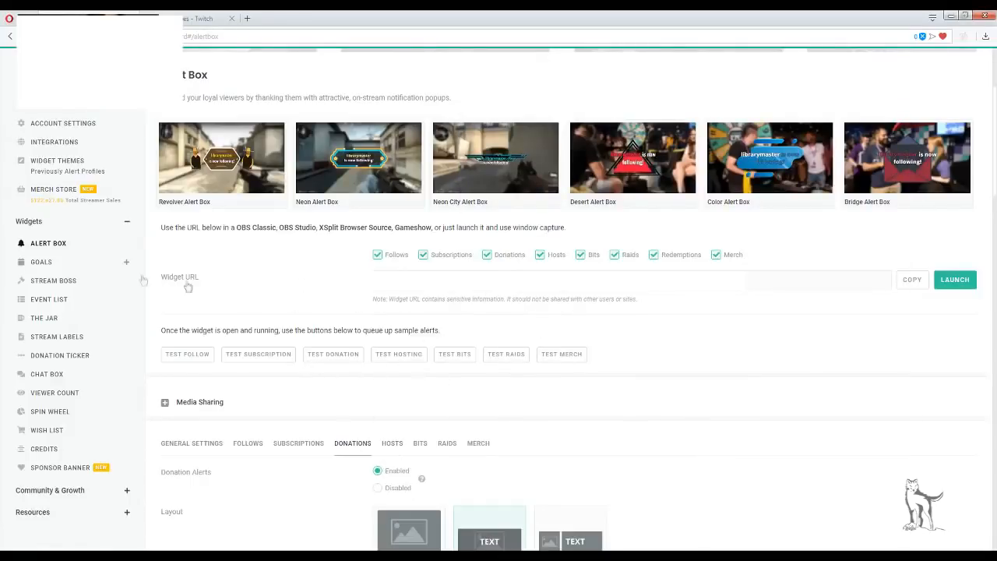
{"action": "left_click", "coordinate": [188, 359]}
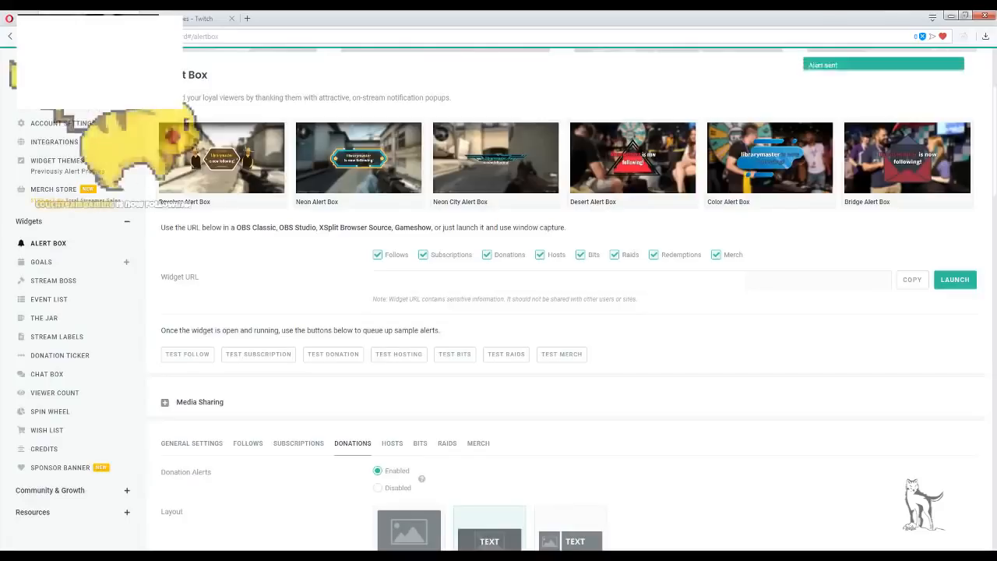
{"action": "left_click", "coordinate": [233, 557]}
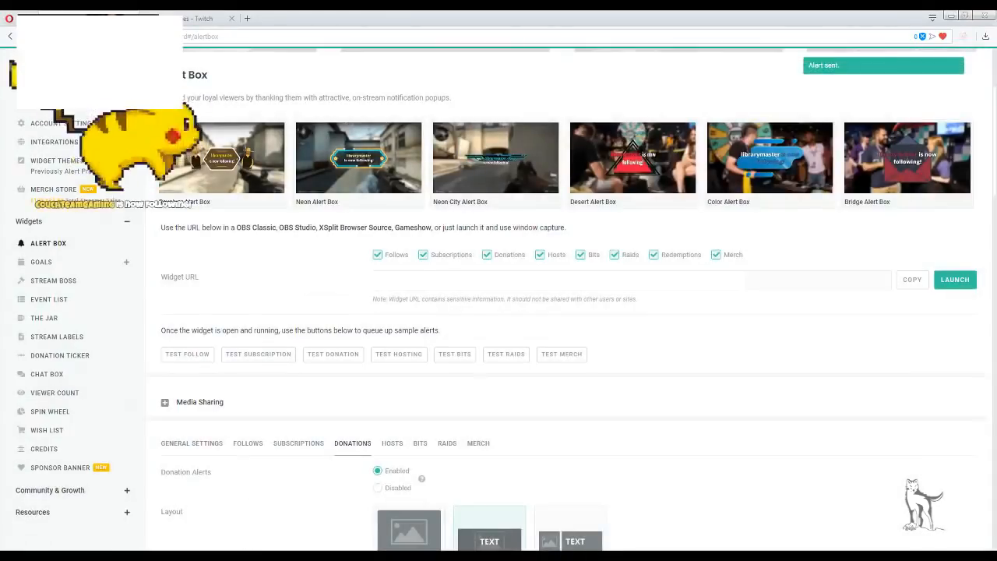
- Switch to OBS, shrink the Browser source and place it at the top centre of the preview canvas
{"action": "key", "text": "alt+Tab"}
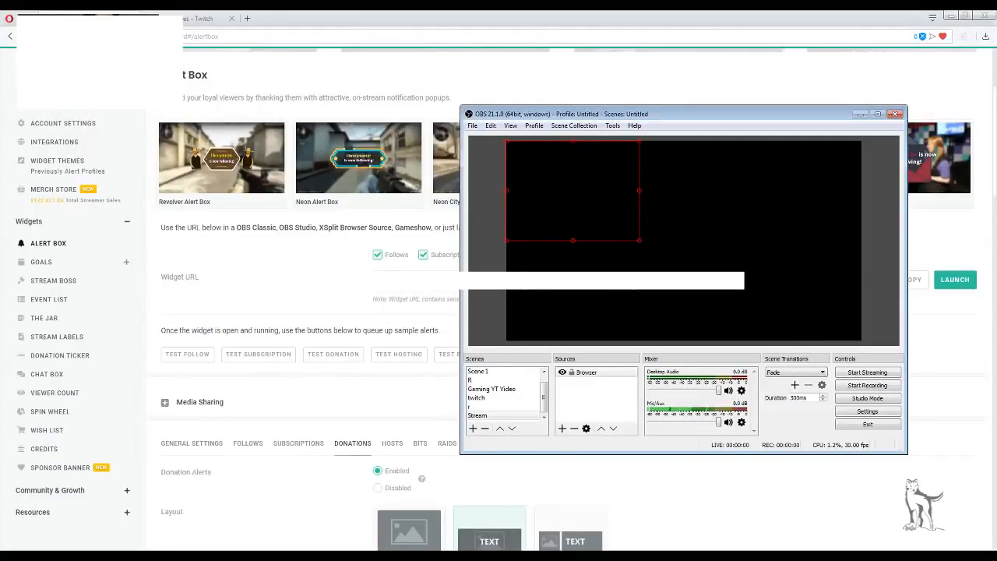
{"action": "left_click_drag", "start_coordinate": [579, 190], "coordinate": [795, 190]}
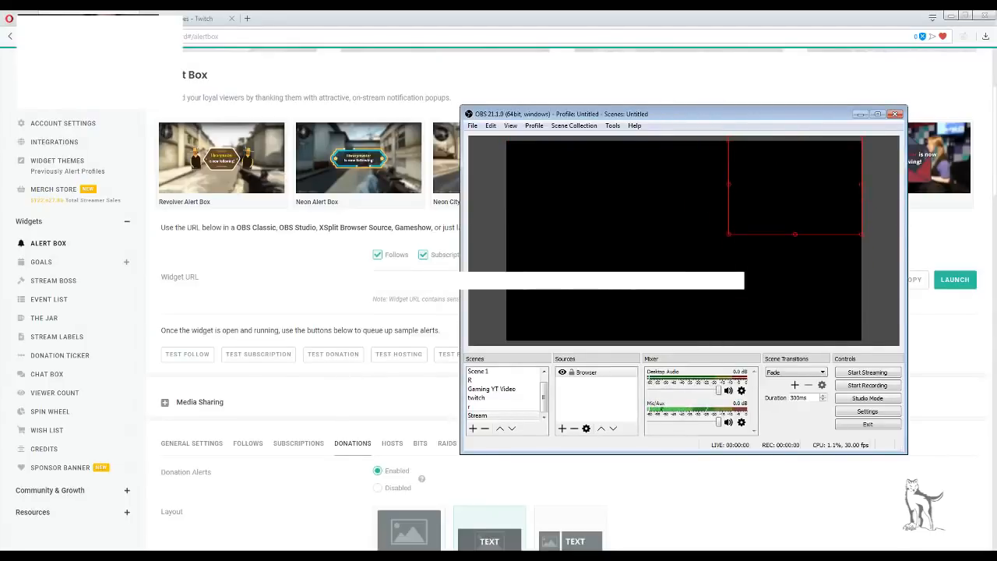
{"action": "left_click_drag", "start_coordinate": [730, 240], "coordinate": [674, 162]}
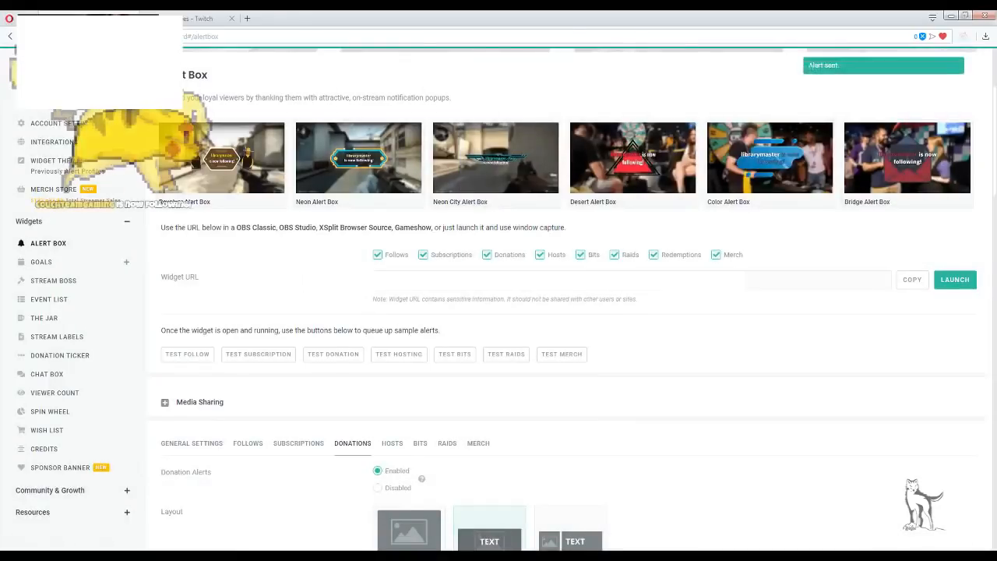
- Switch back to OBS and select the Browser source in the Stream scene
{"action": "key", "text": "alt+Tab"}
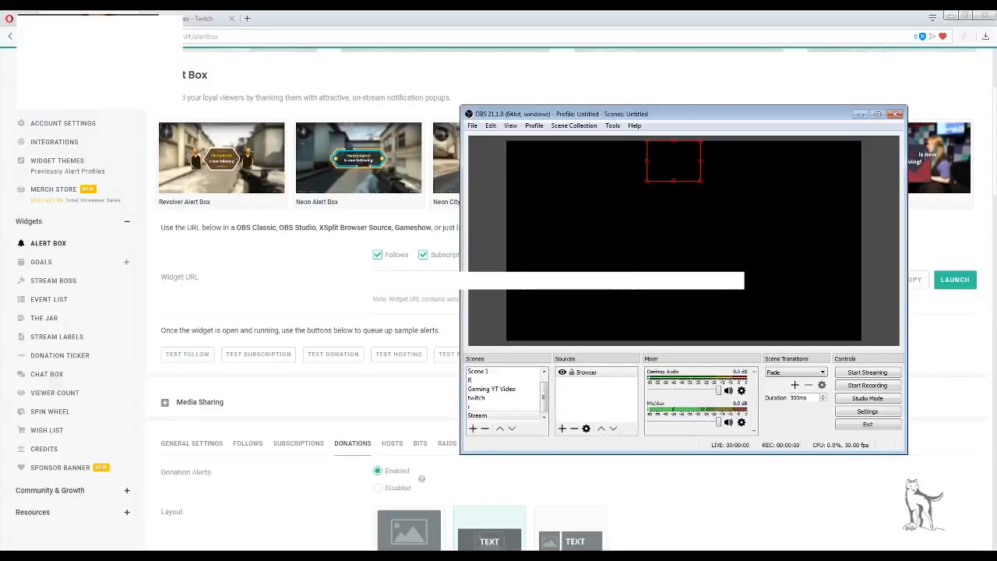
{"action": "left_click", "coordinate": [587, 372]}
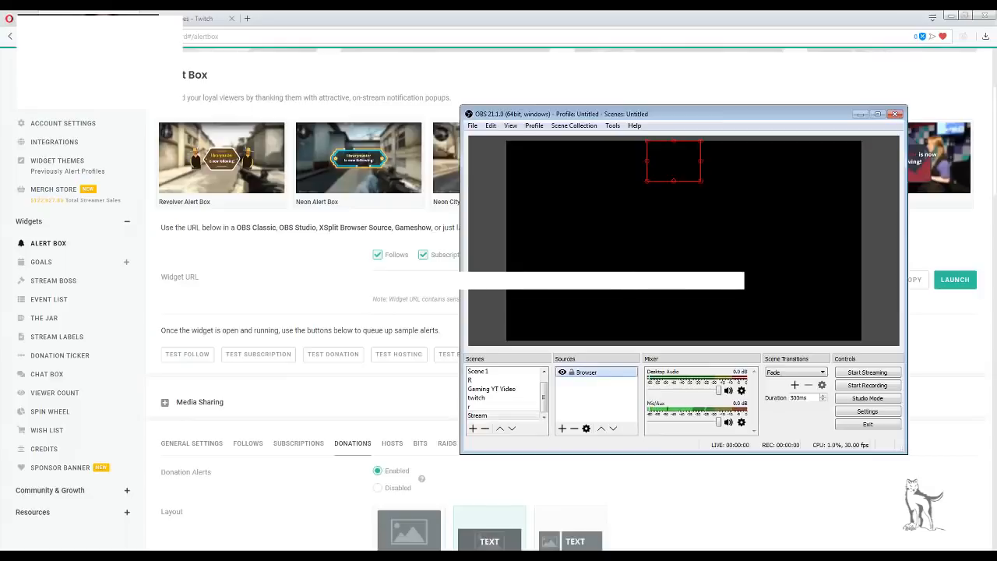
{"action": "left_click", "coordinate": [587, 373]}
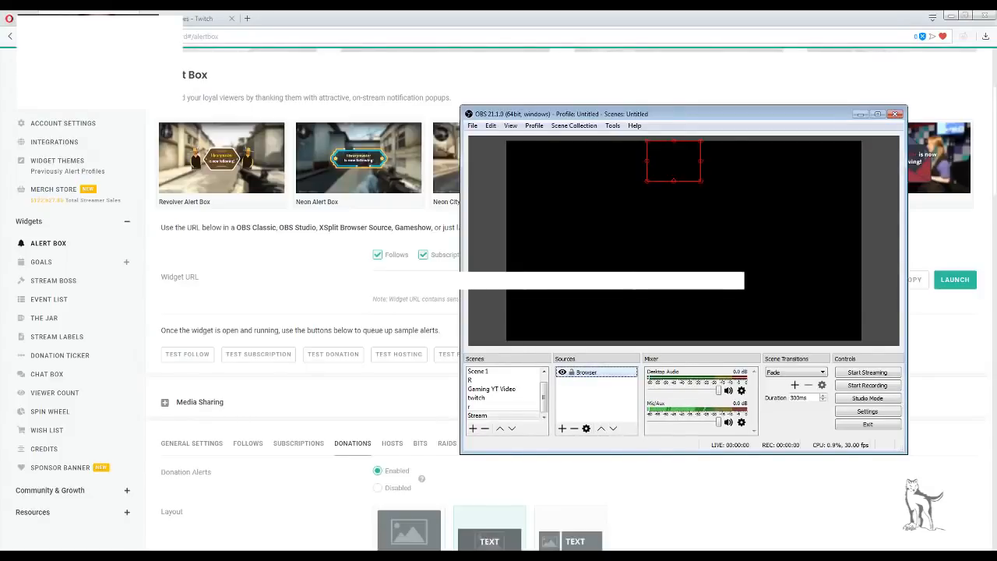